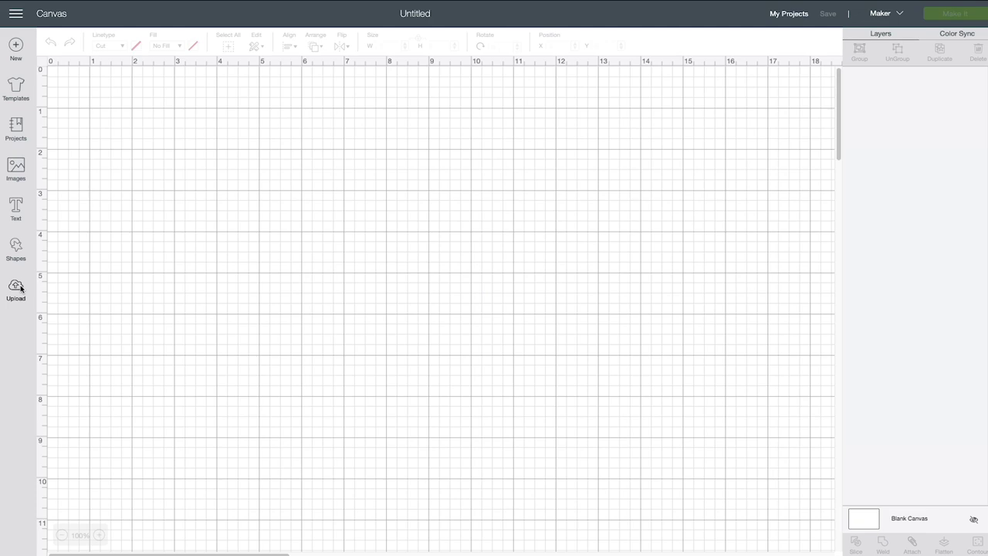
- Upload appliance-decals-jennifermaker-SVG.svg from the vinyl decals kitchen appliance folder and insert it on the canvas
click(17, 287)
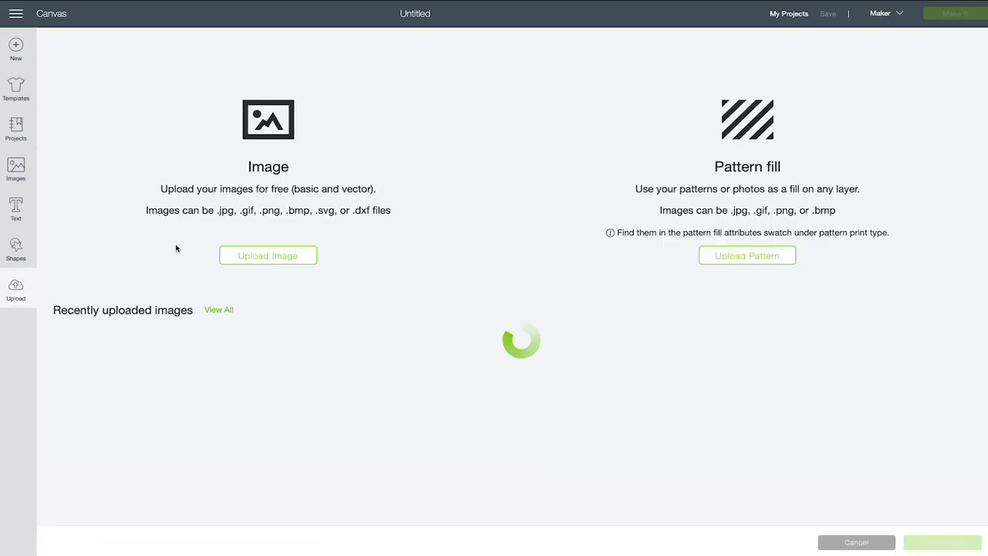
click(262, 261)
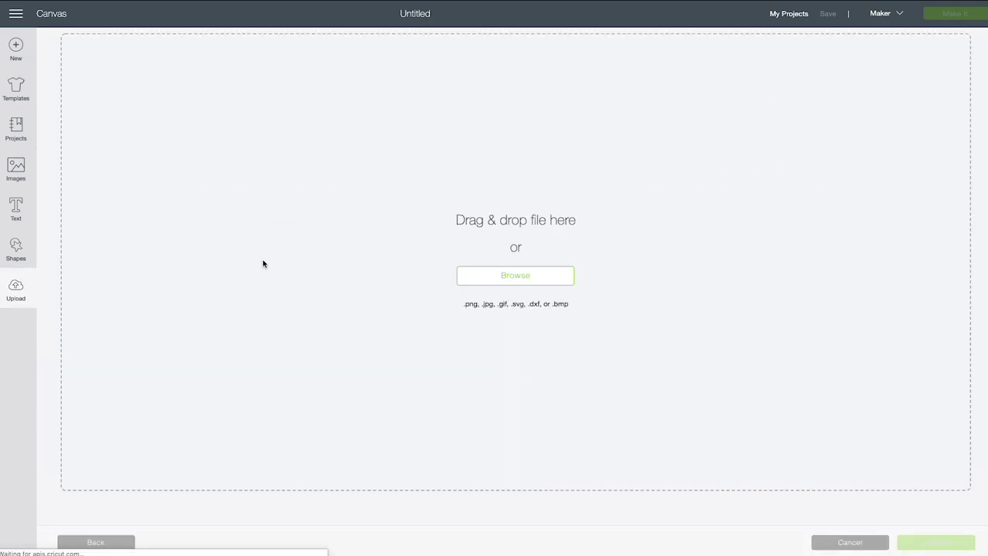
click(486, 282)
double_click(481, 48)
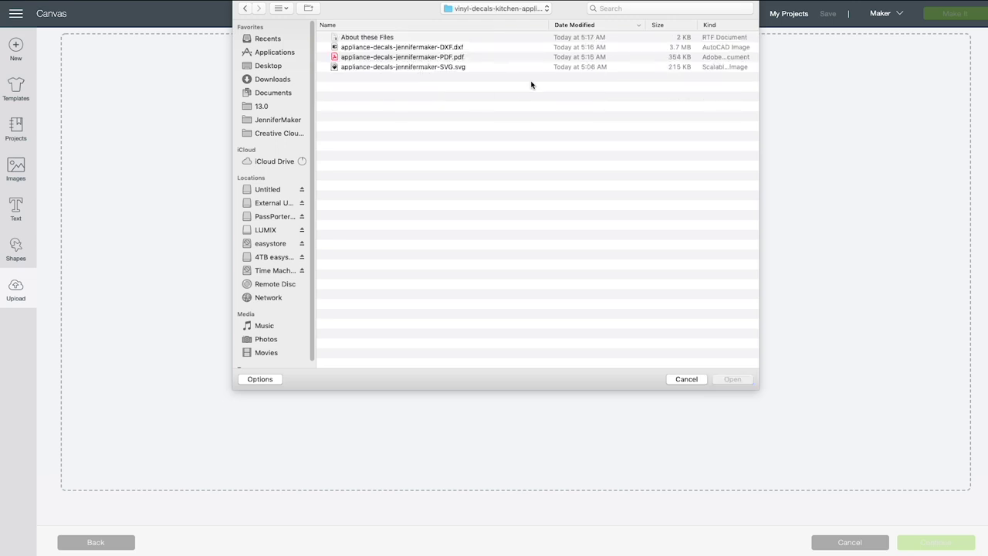
click(466, 67)
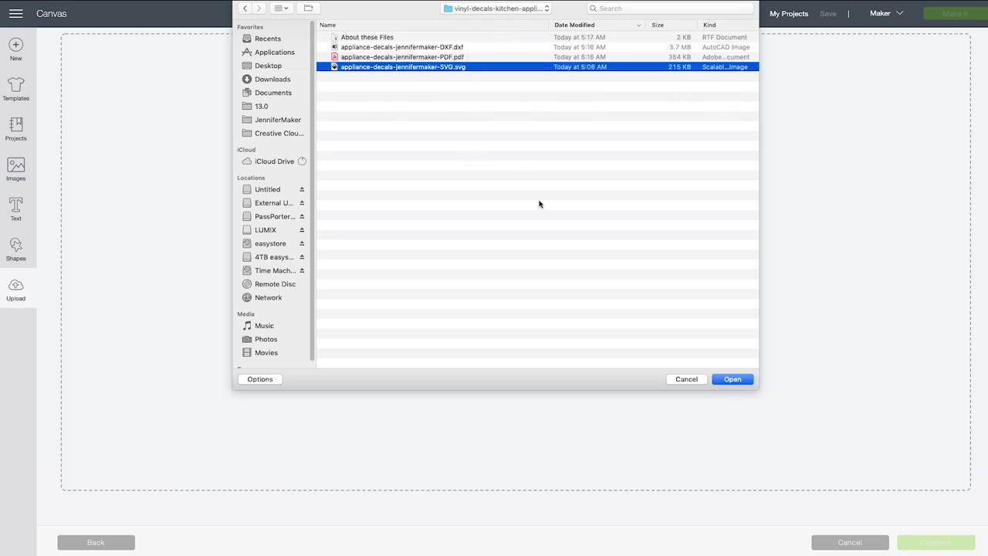
click(732, 379)
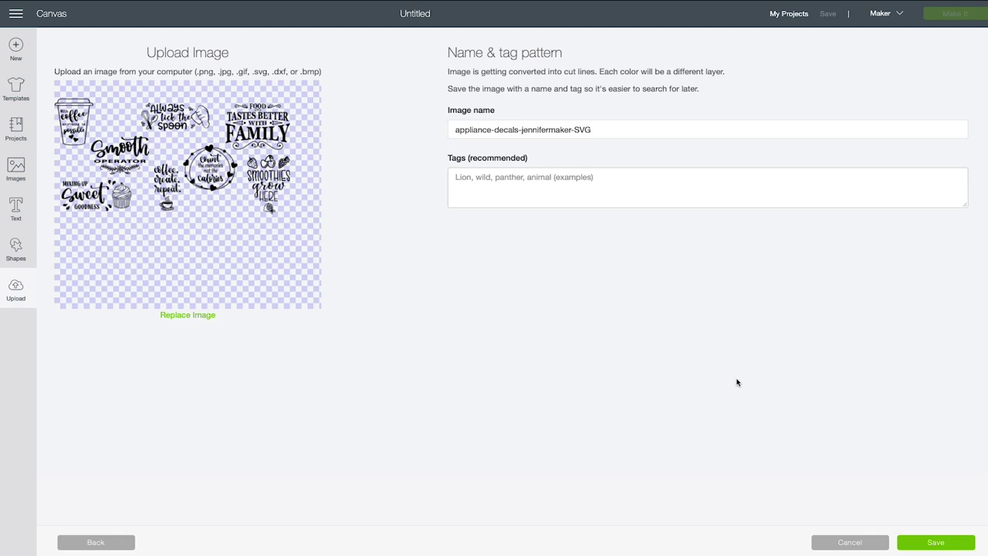
click(907, 545)
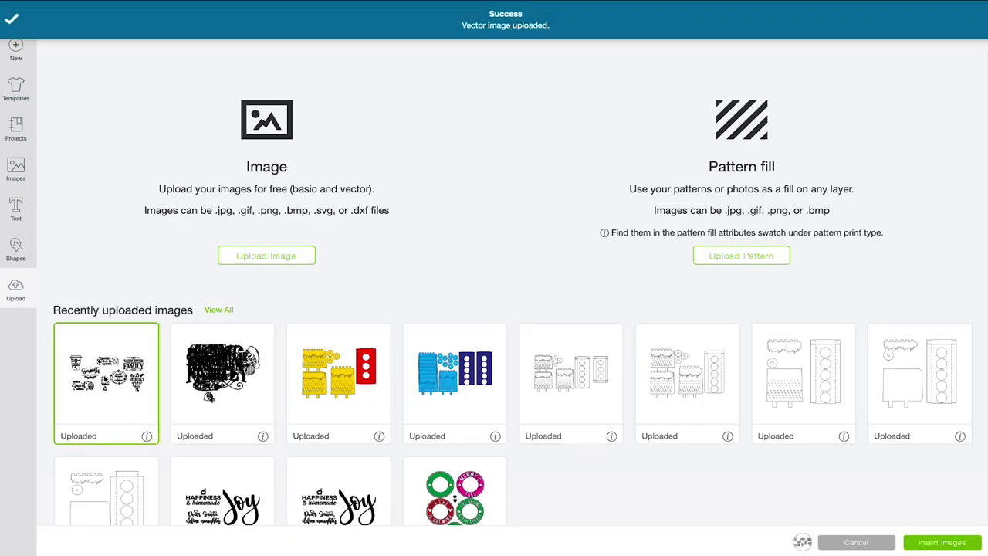
click(939, 542)
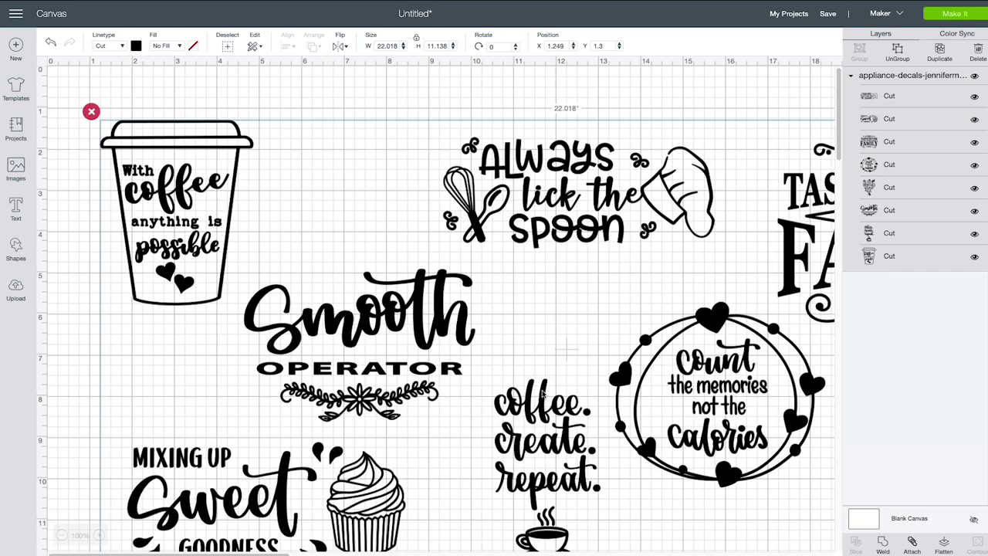
- Ungroup the appliance decals and move the "Mixing Up Sweet Goodness" design below the other decals
click(61, 535)
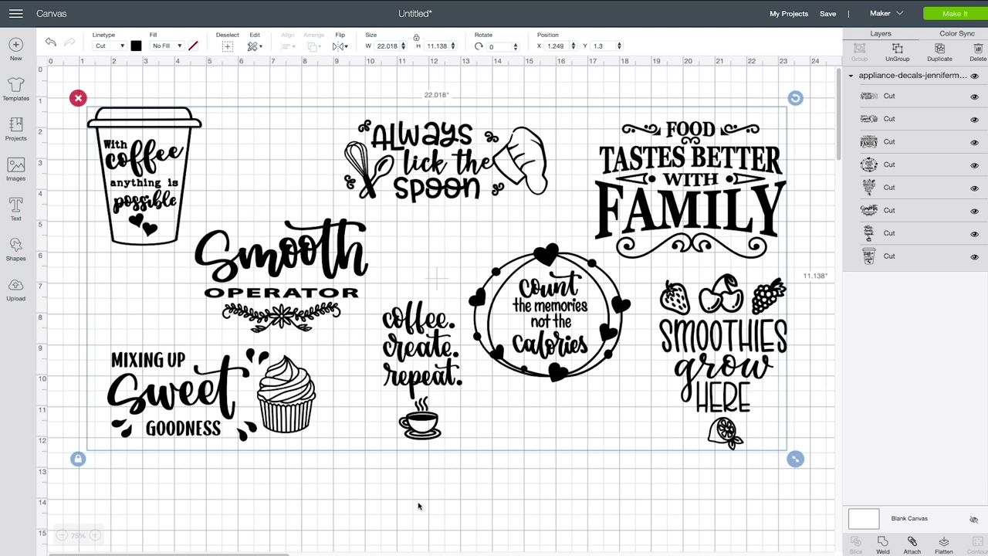
click(897, 51)
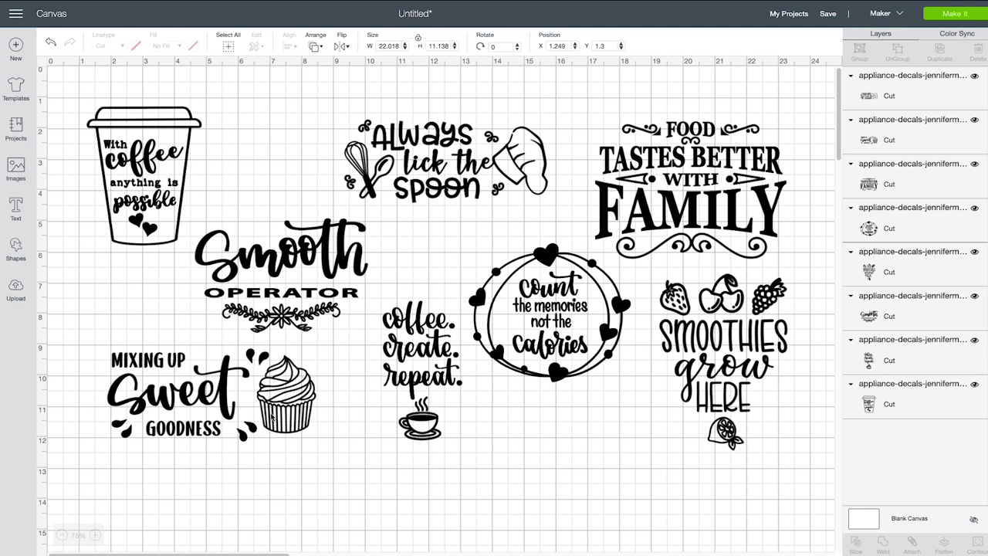
key(ctrl+a)
click(287, 395)
drag(287, 395, 502, 514)
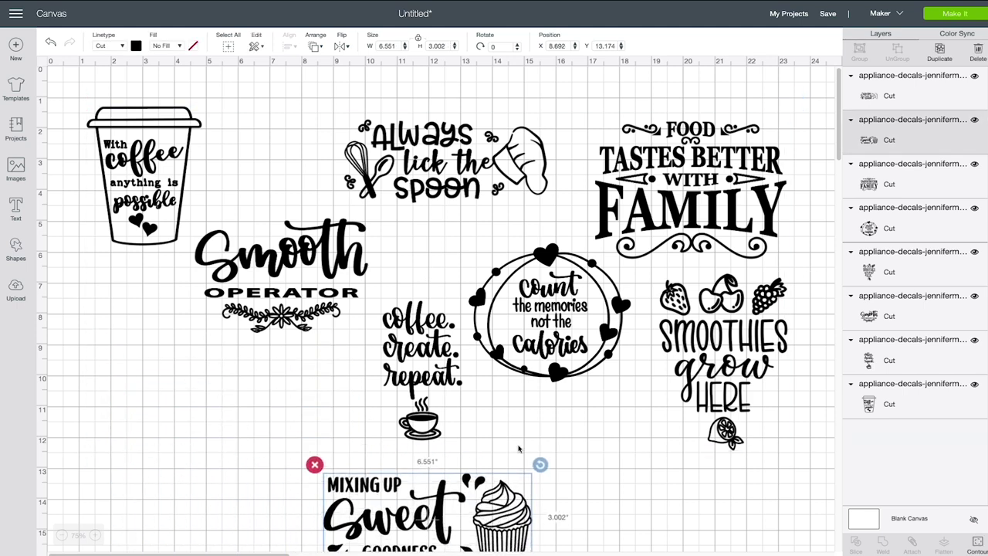
- Group all the decals except "Mixing Up Sweet Goodness" and hide that group
drag(63, 78, 790, 415)
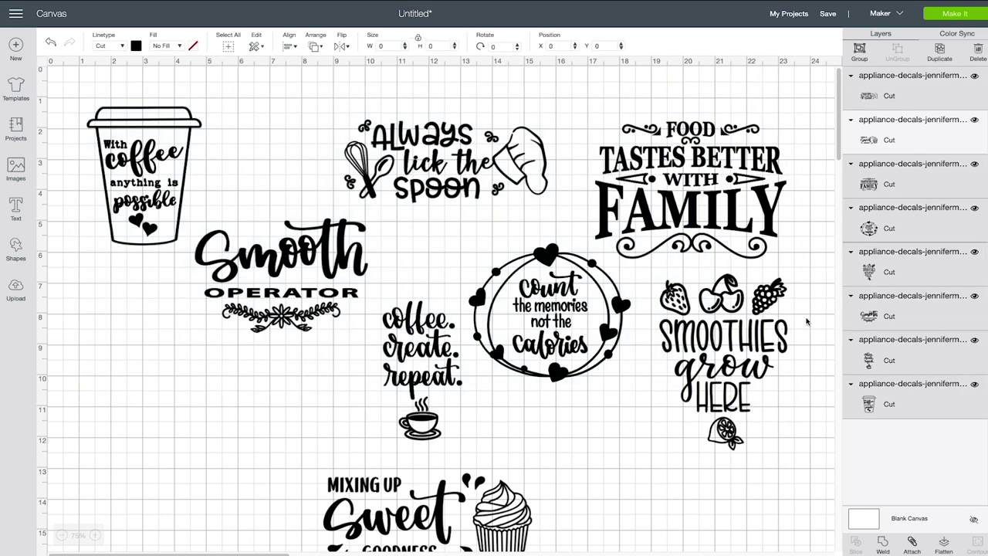
click(859, 51)
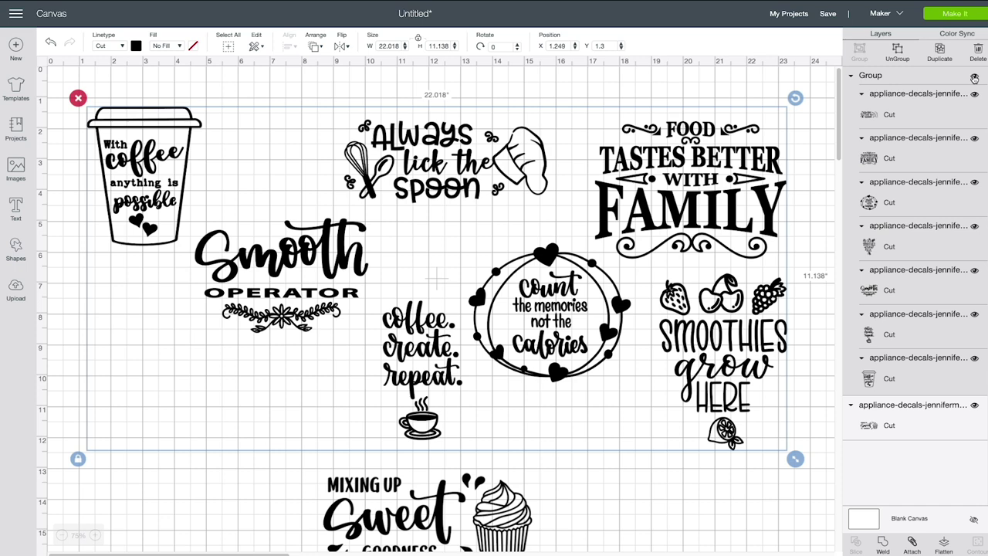
click(974, 78)
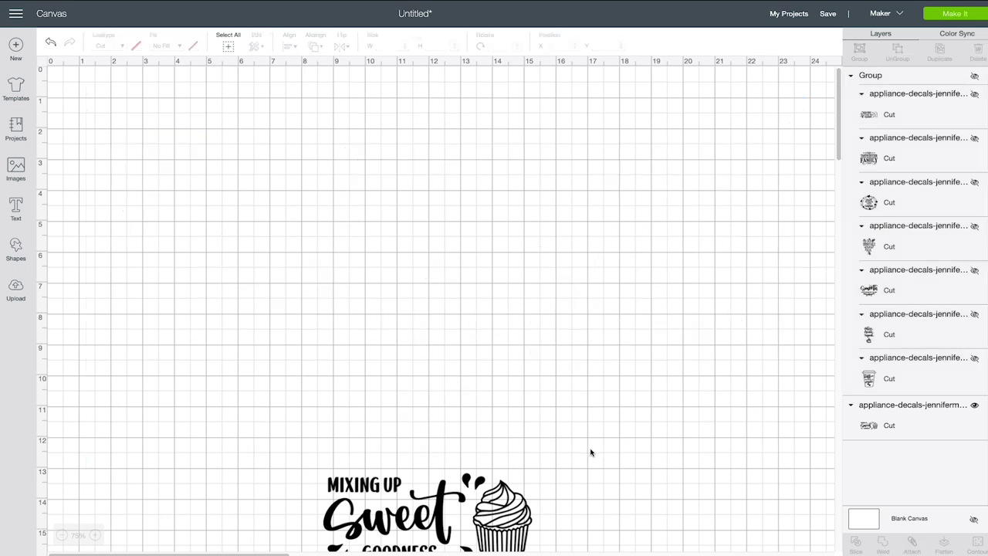
- Move the "Mixing Up Sweet Goodness" decal up to about X 2.56, Y 1.43 inches on the canvas
click(499, 514)
drag(448, 509, 254, 147)
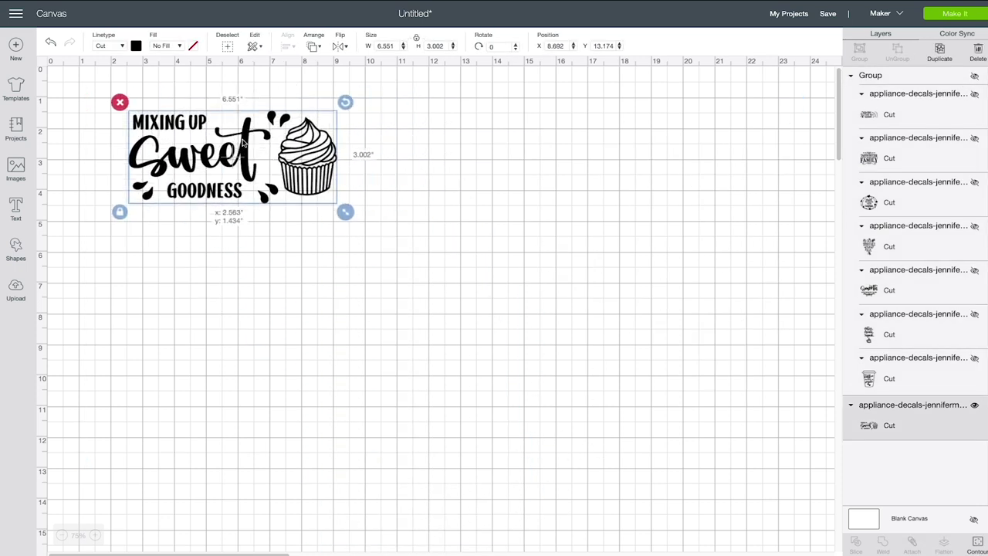
click(97, 535)
click(97, 536)
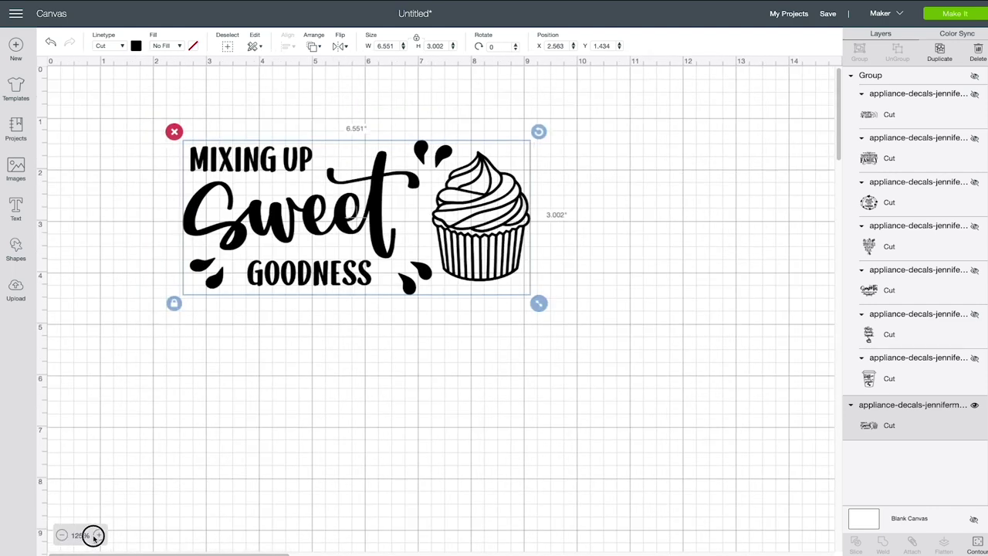
click(96, 535)
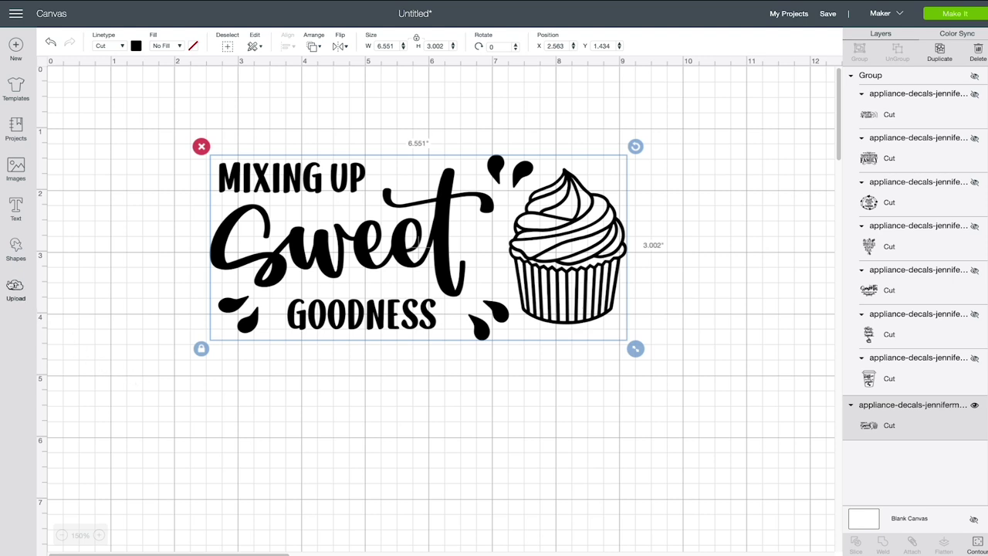
- Insert a square, unlock its proportions and size it to 7 inches wide by 3 inches high
click(12, 247)
click(146, 202)
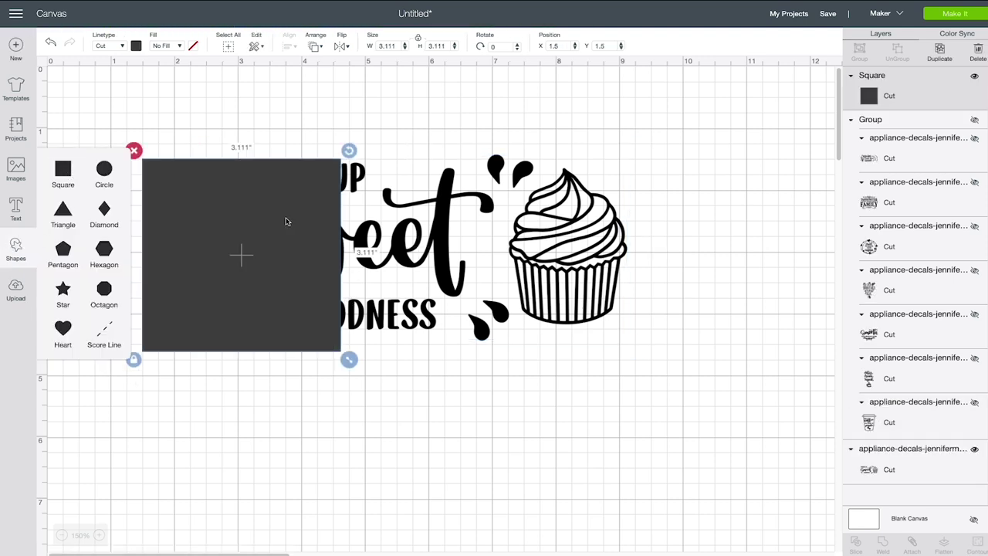
click(264, 169)
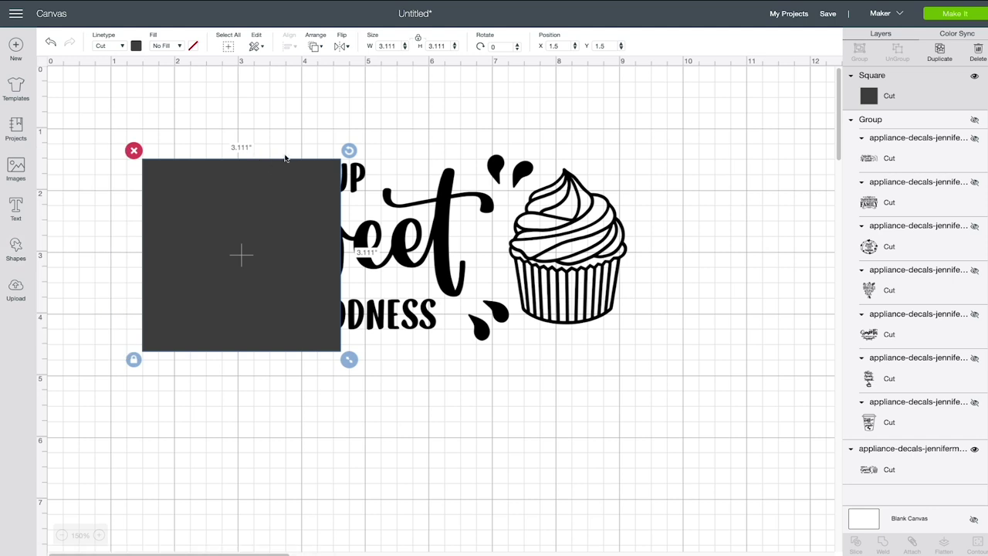
click(395, 46)
text(7)
click(419, 39)
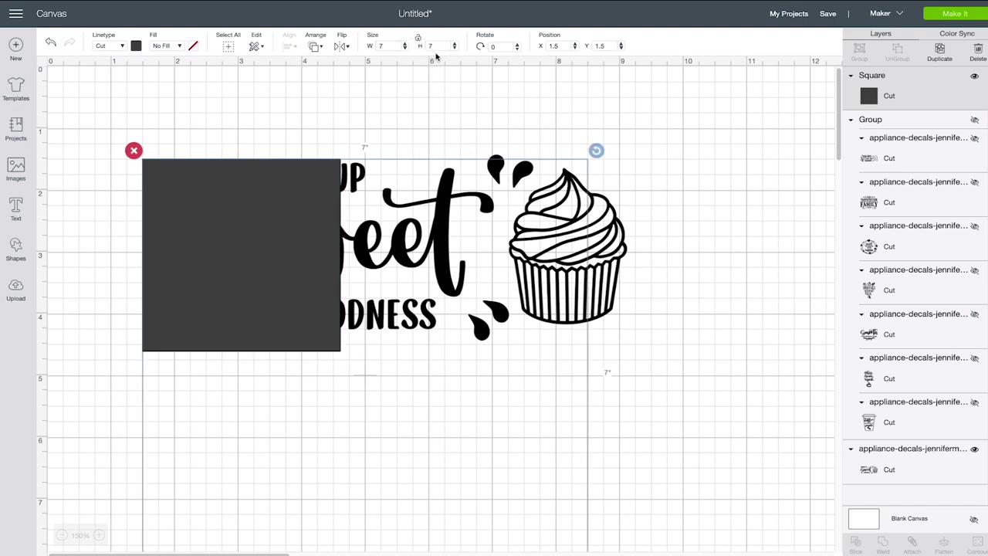
click(436, 47)
text(3)
key(Return)
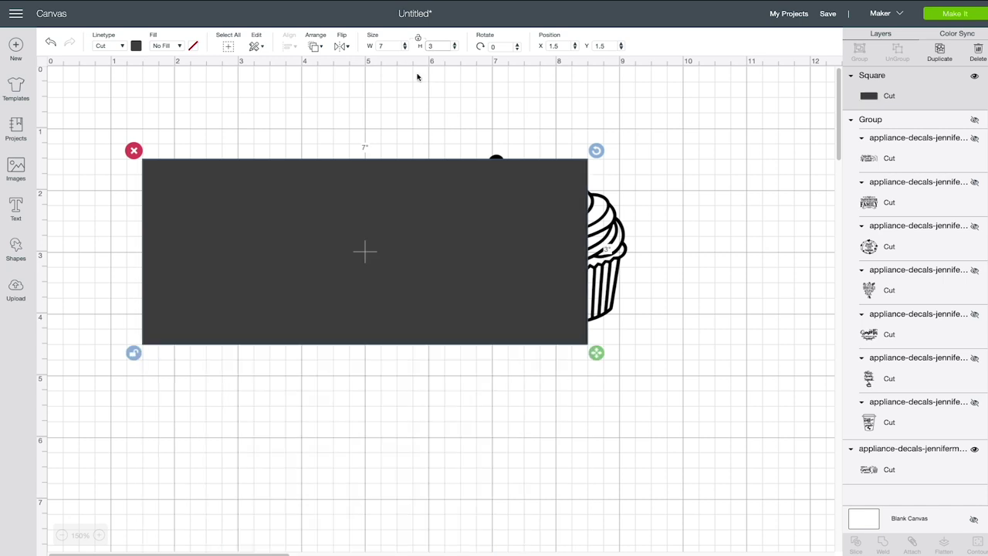
- Place the rectangle just below the decal, at about X 2.08, Y 4.82 inches, and color it blue
drag(474, 221, 504, 404)
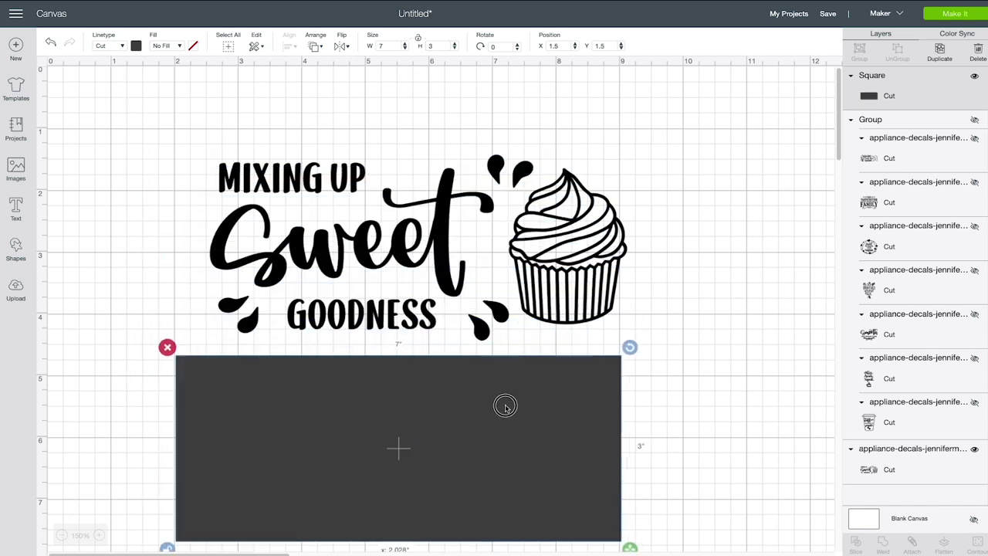
scroll(661, 392, down, 2)
drag(591, 373, 596, 382)
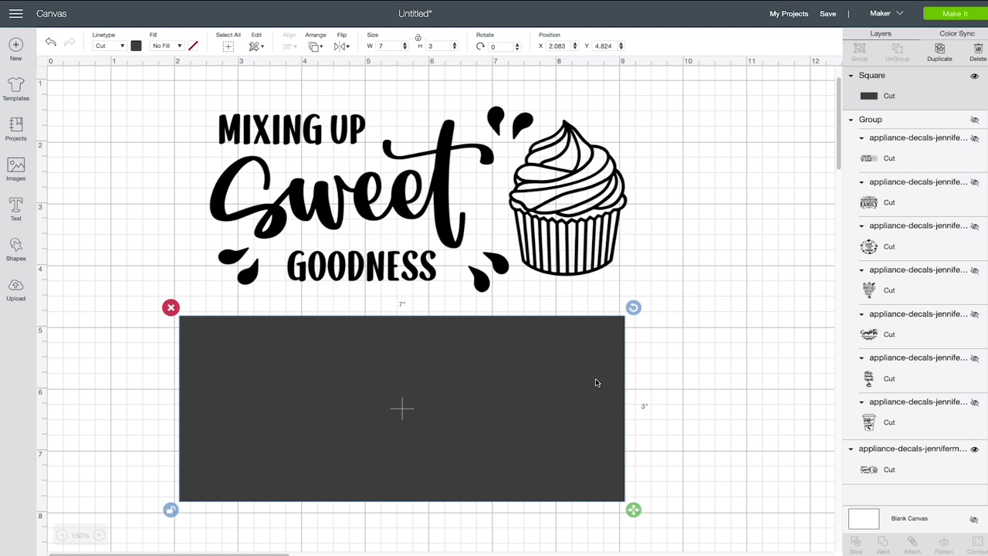
click(135, 46)
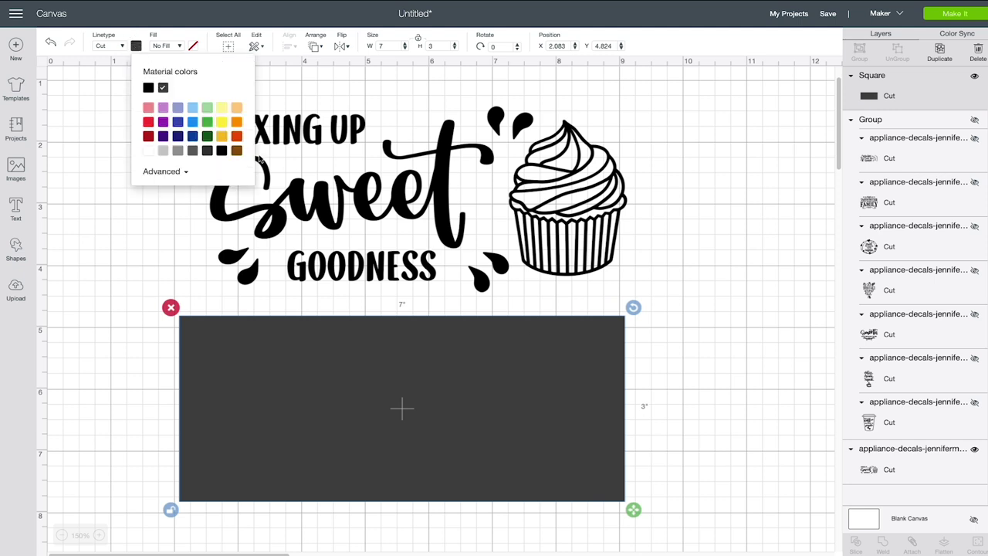
click(192, 122)
click(709, 405)
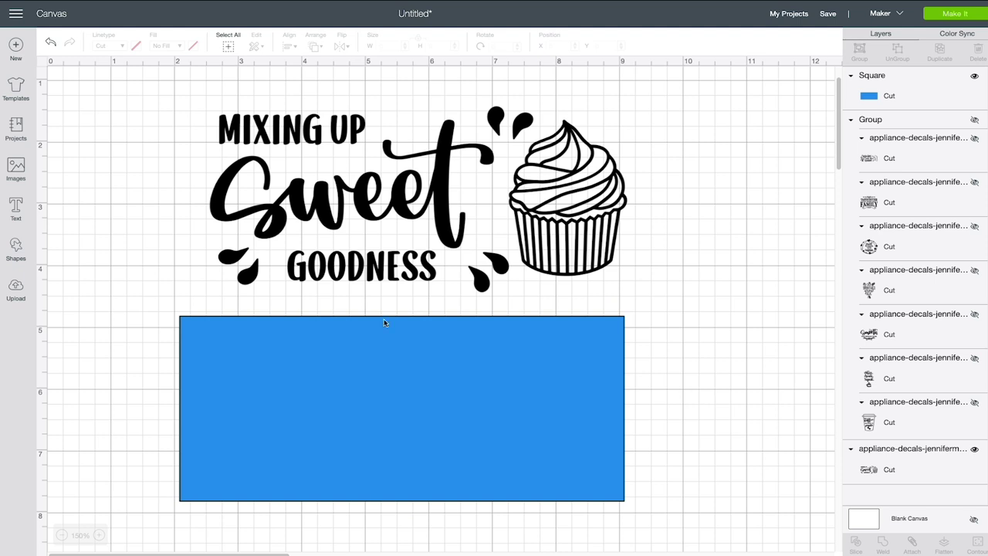
- Add a circle about 0.49 inches across at the blue rectangle's lower middle, and shift the rectangle slightly left to X 2 inches
click(15, 247)
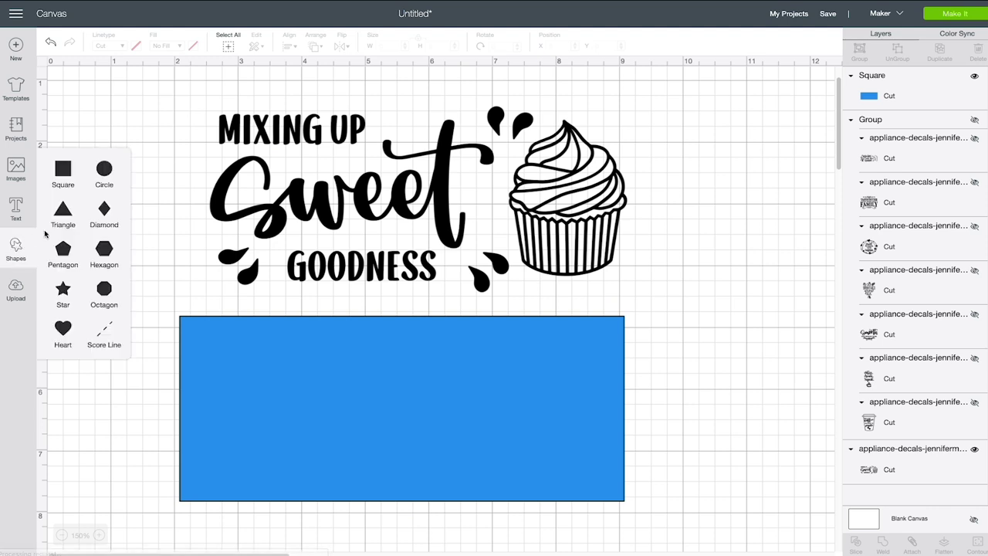
click(104, 171)
drag(378, 344, 406, 473)
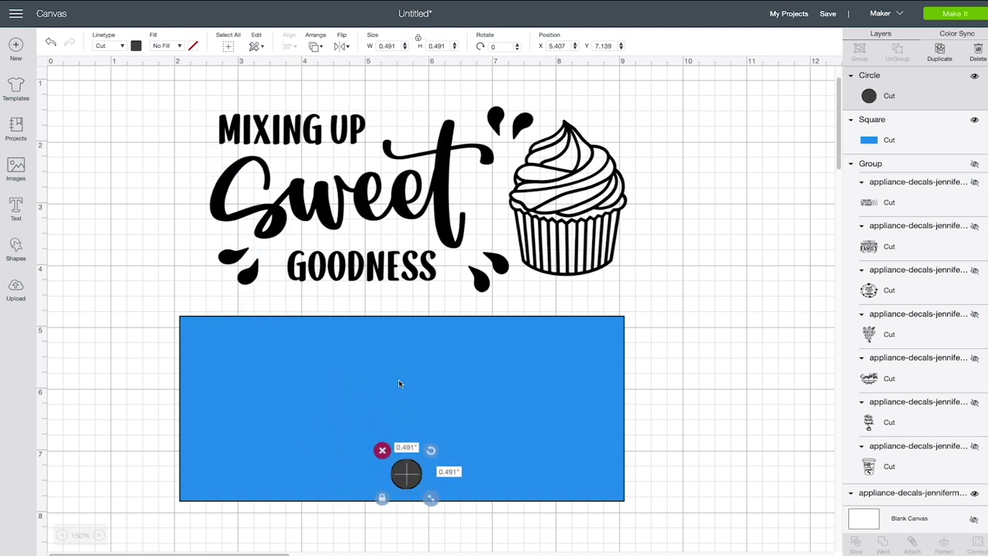
drag(448, 370, 441, 368)
drag(403, 478, 378, 469)
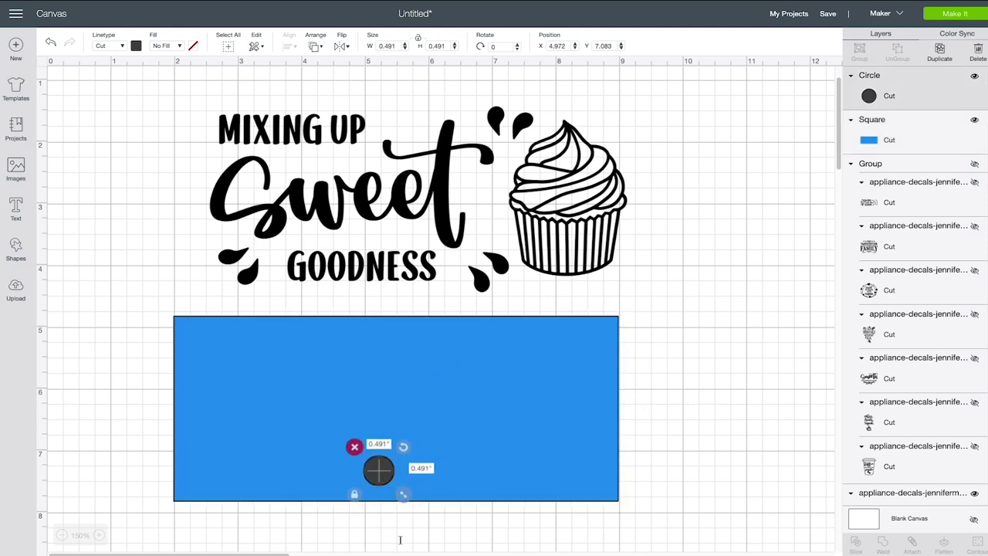
click(629, 527)
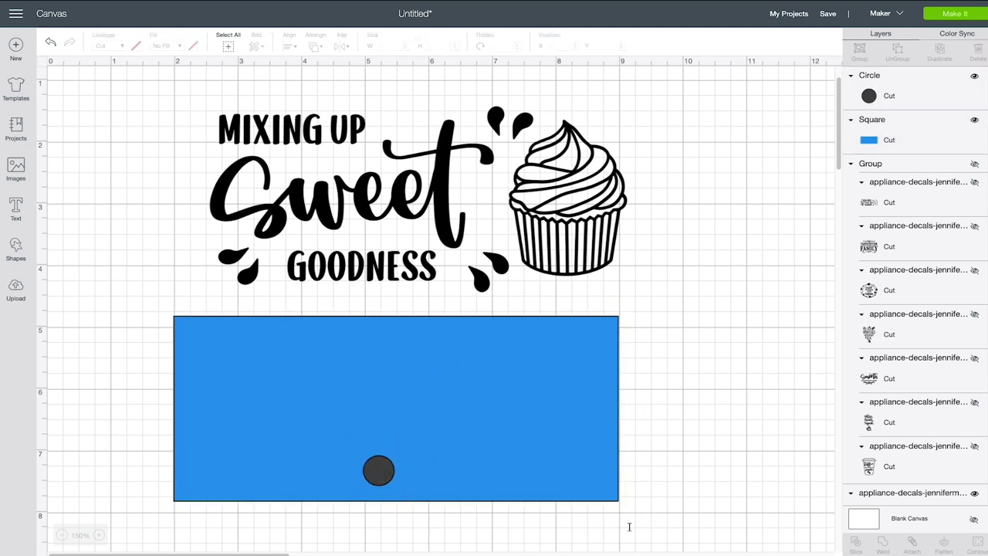
- Bring the "Mixing Up Sweet Goodness" decal to the front and move it onto the blue rectangle
click(340, 133)
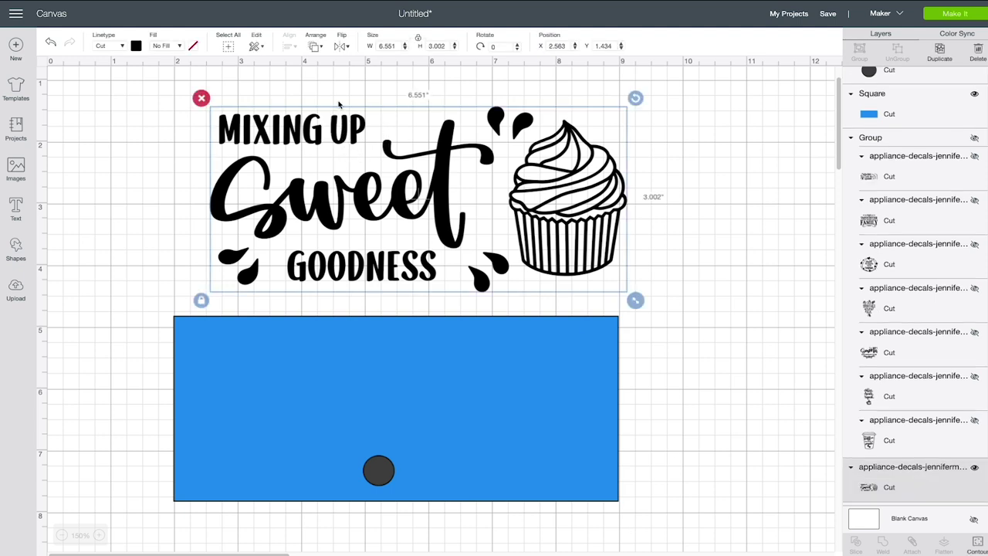
click(317, 48)
click(339, 114)
drag(395, 154, 376, 360)
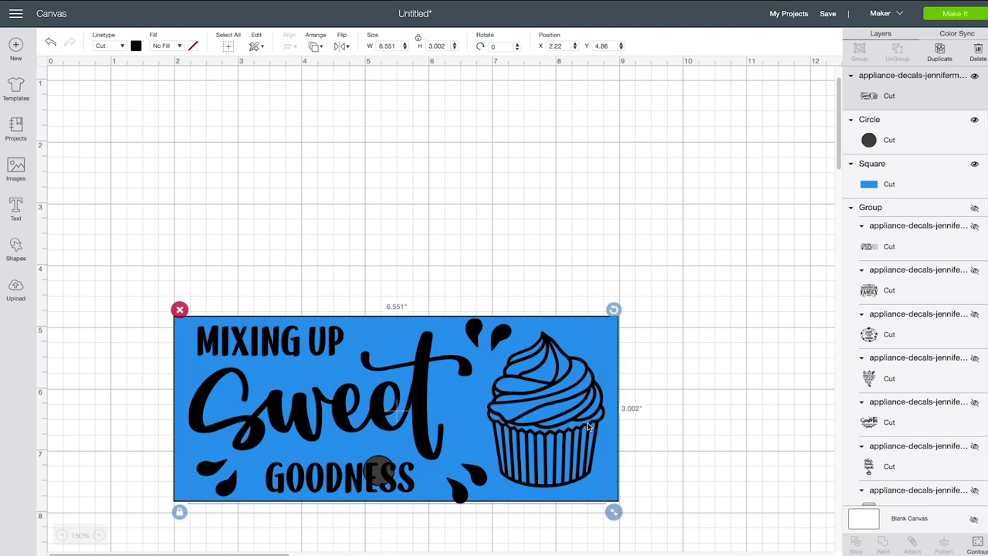
- Scale the decal down to about 5.89 by 2.70 inches and center it within the blue rectangle
scroll(800, 465, down, 3)
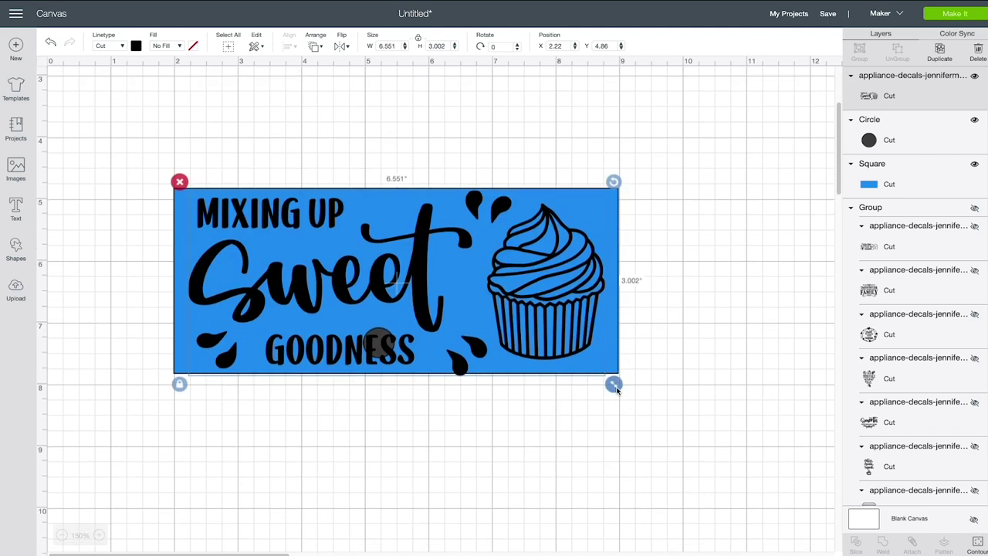
drag(616, 390, 573, 367)
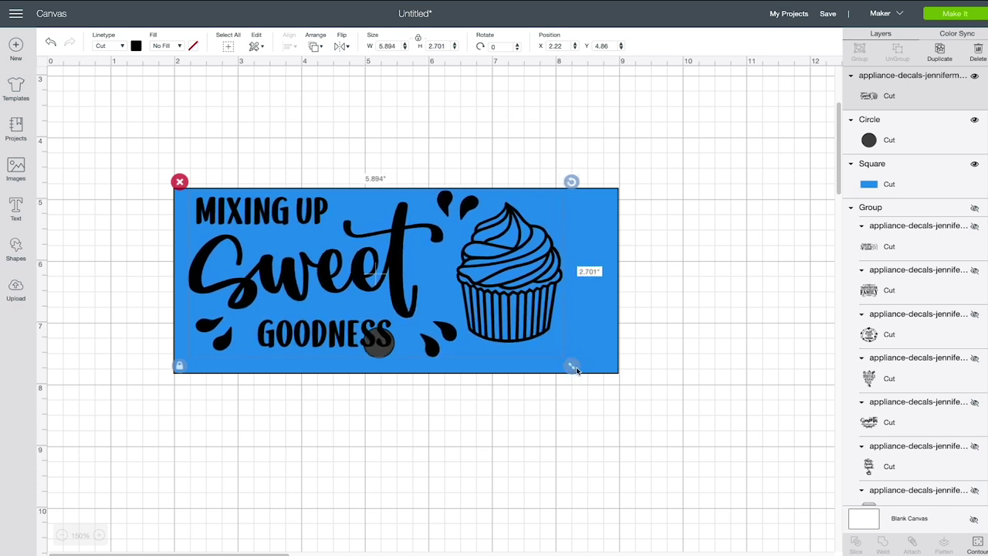
drag(531, 288, 561, 298)
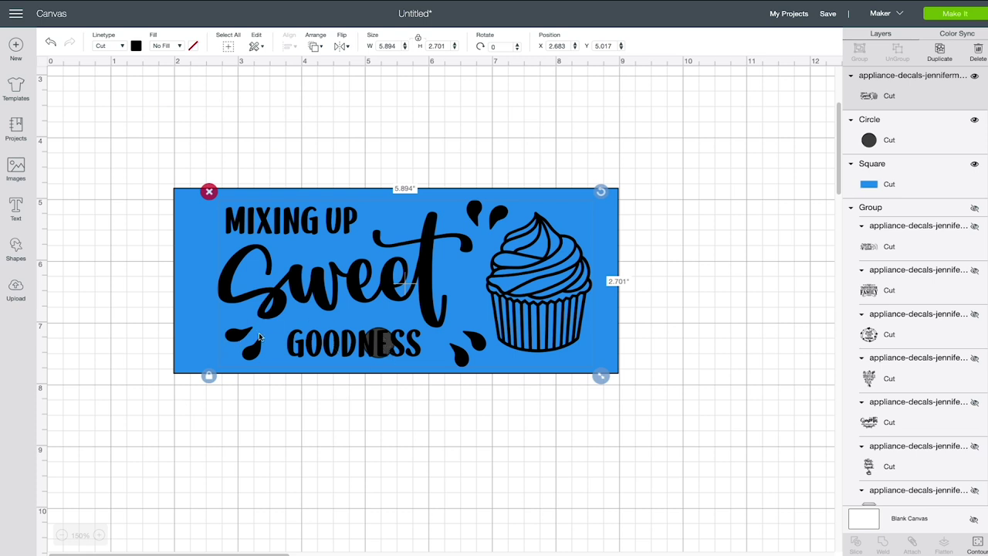
click(384, 149)
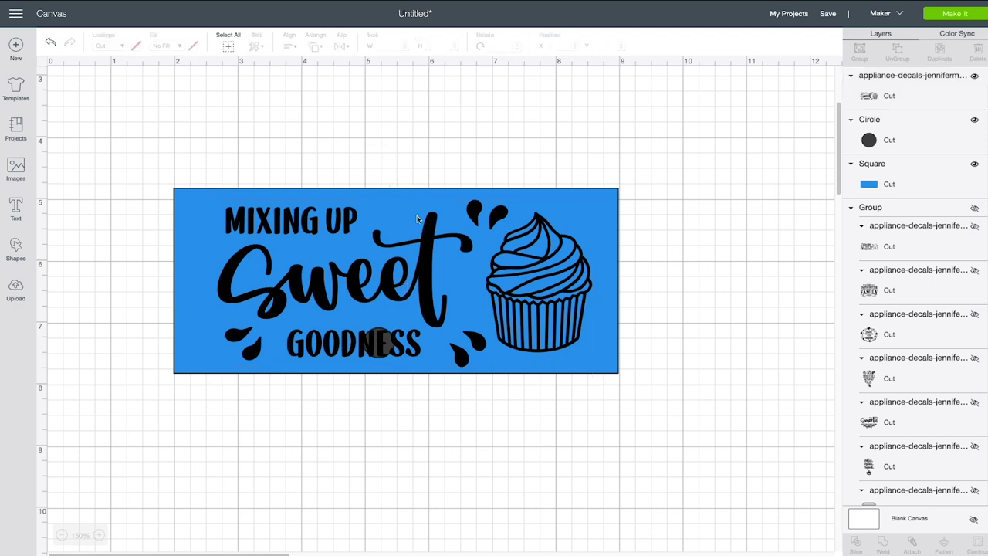
click(426, 263)
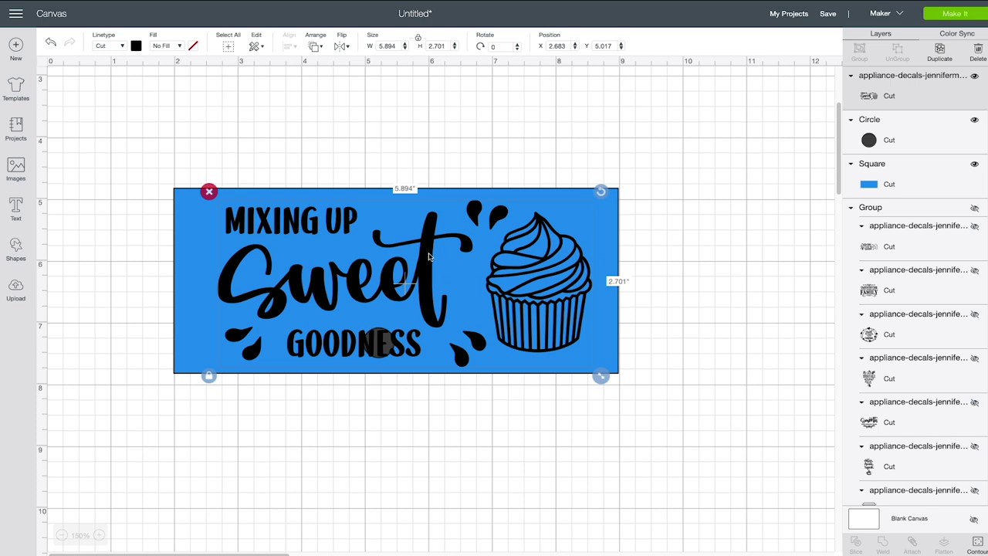
- Duplicate the "Mixing Up Sweet Goodness" decal and place the copy just below the blue rectangle, at about X 2.67, Y 8.12 inches
right_click(428, 256)
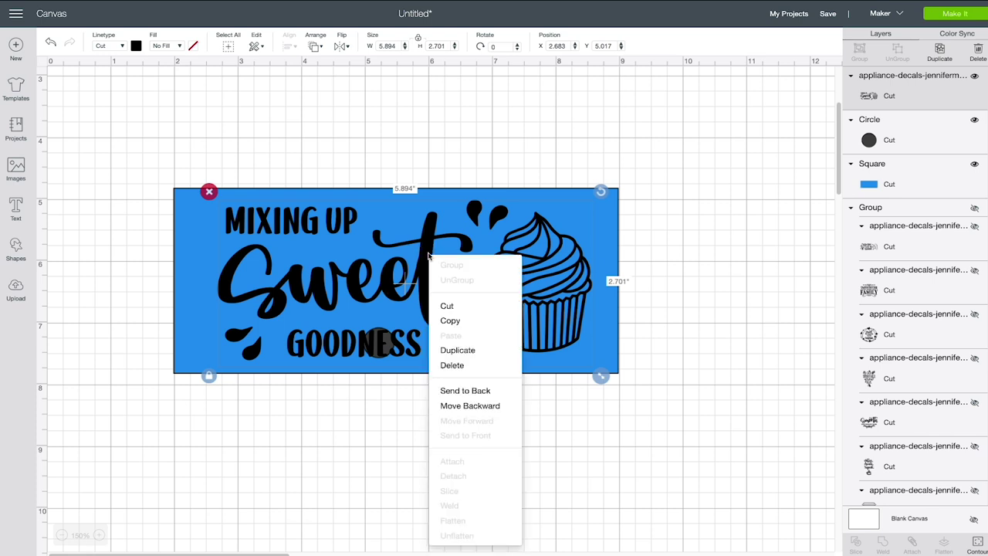
click(460, 344)
drag(444, 290, 409, 459)
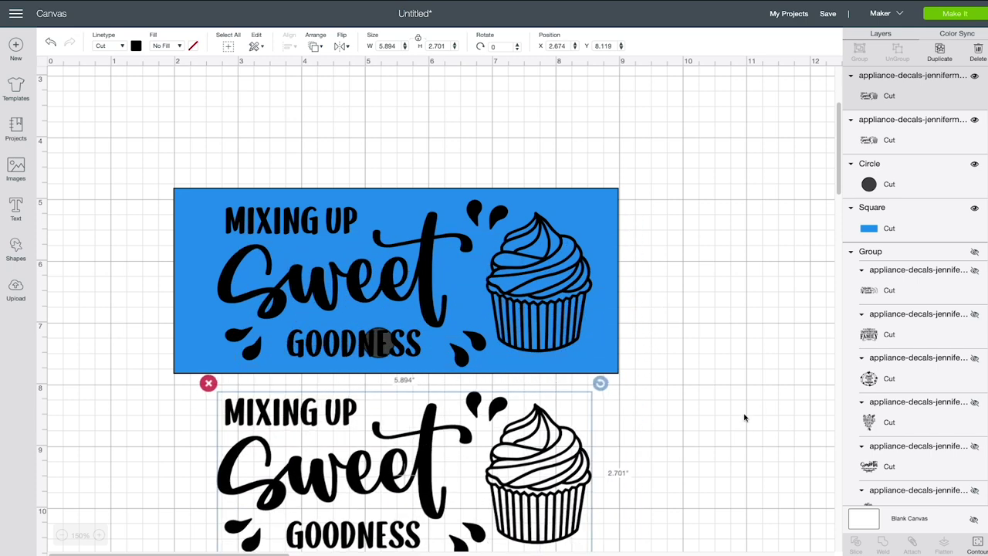
- In the original decal on the blue rectangle, hide the contours of the word GOODNESS and the two drops beside it
scroll(717, 413, down, 2)
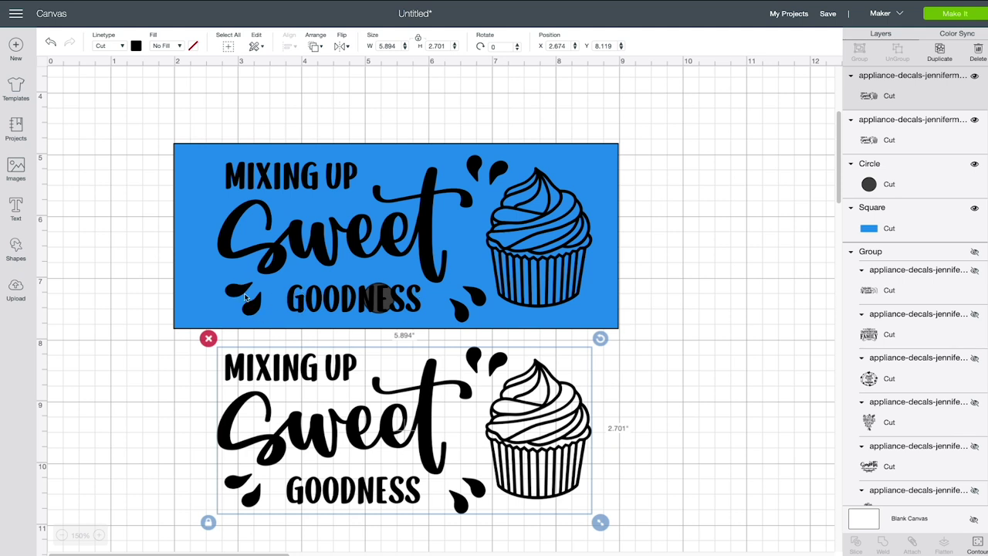
click(314, 249)
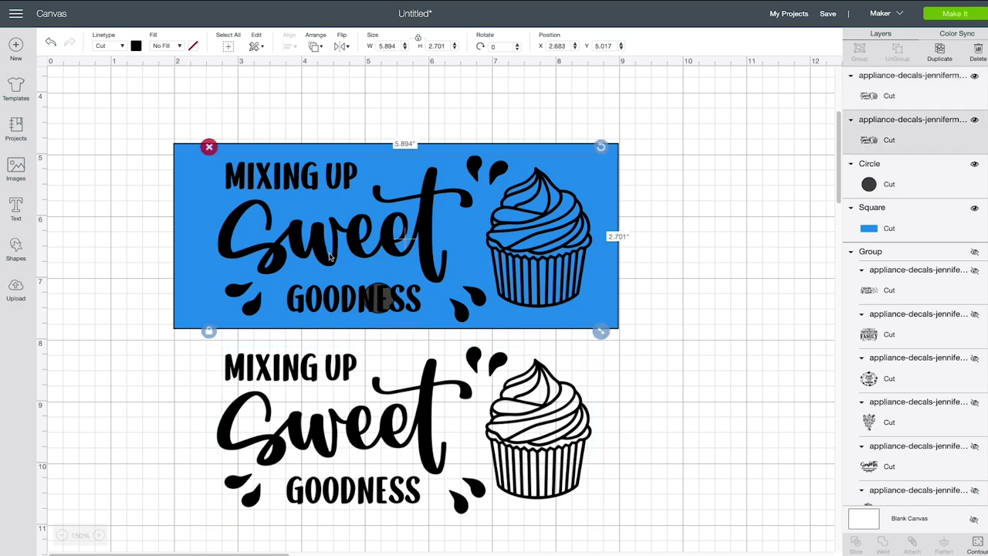
click(978, 544)
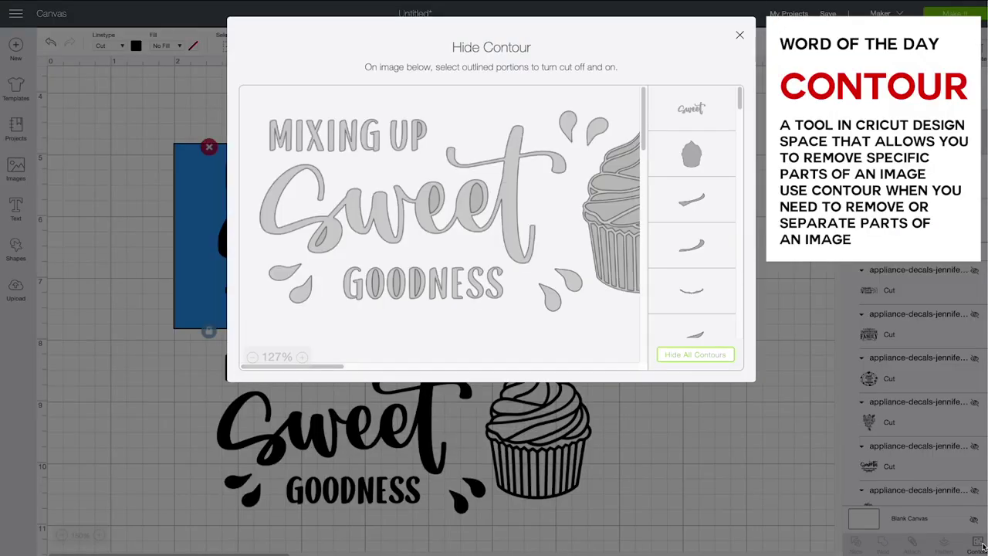
click(349, 292)
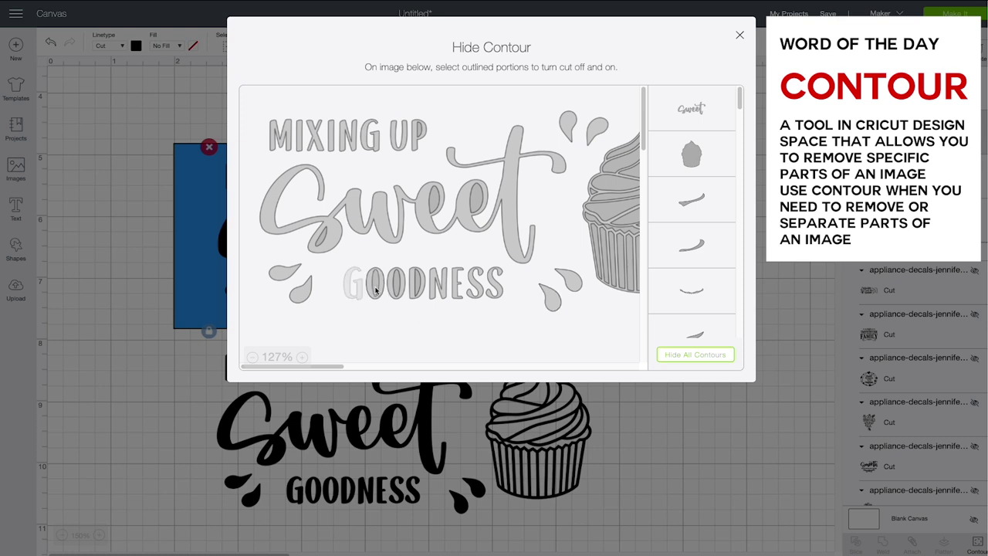
click(378, 288)
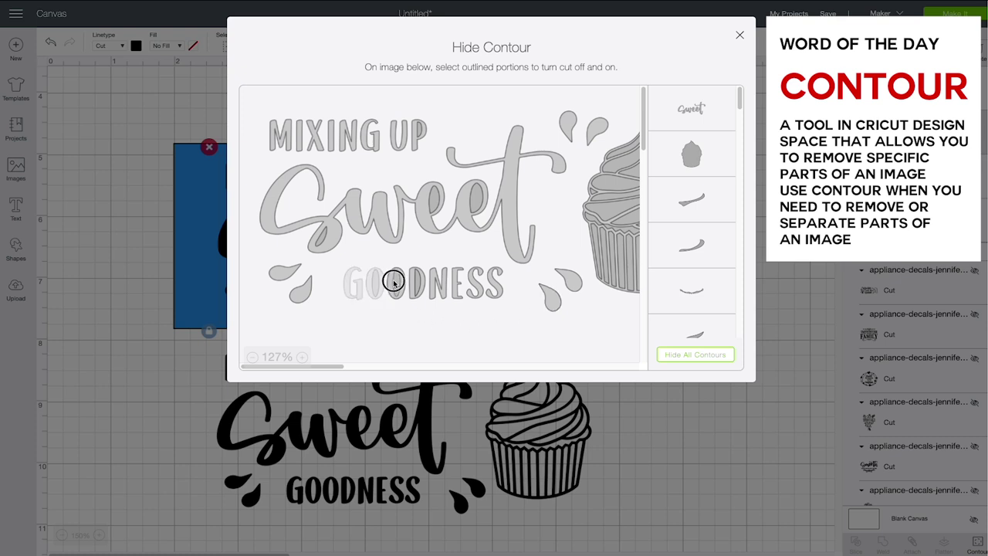
click(434, 288)
click(459, 302)
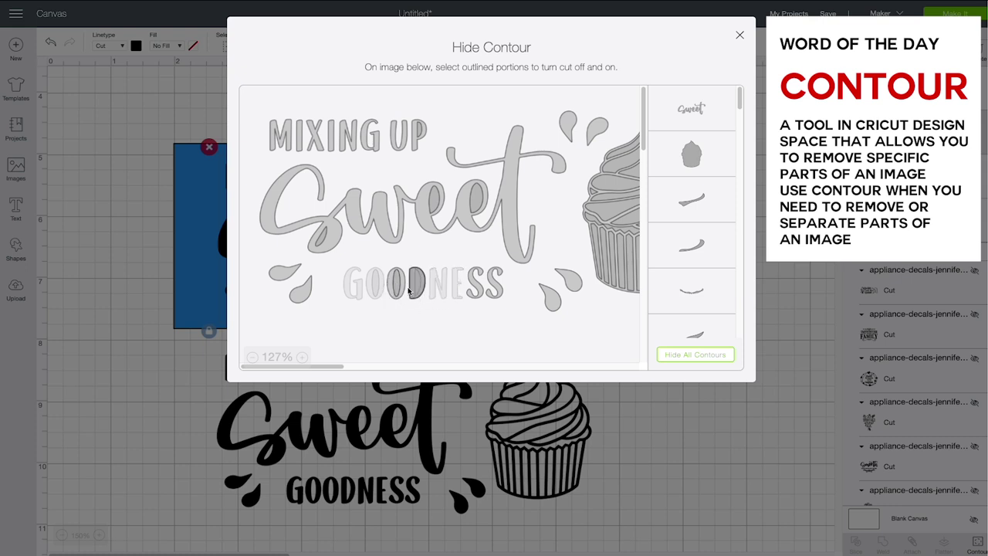
click(474, 290)
click(494, 292)
click(420, 286)
click(403, 289)
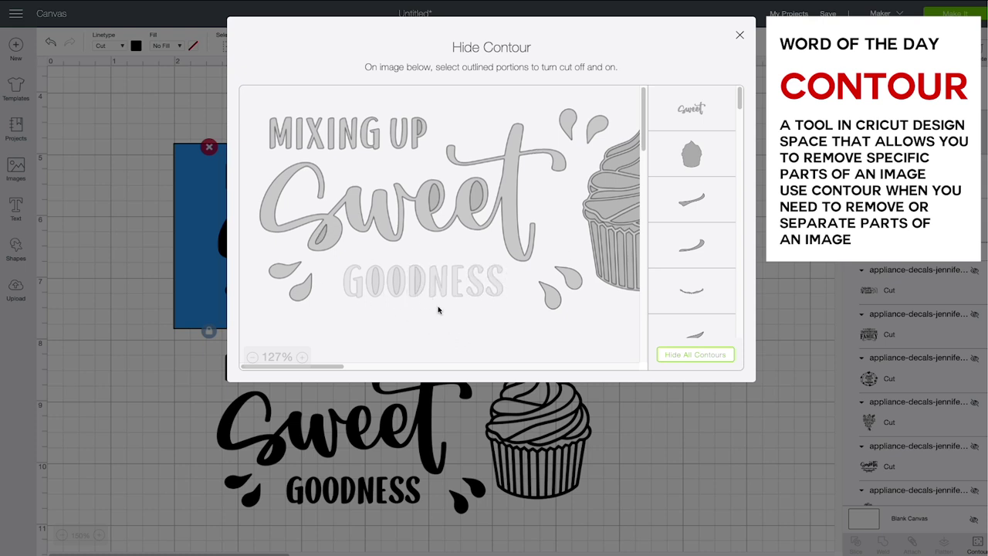
click(301, 289)
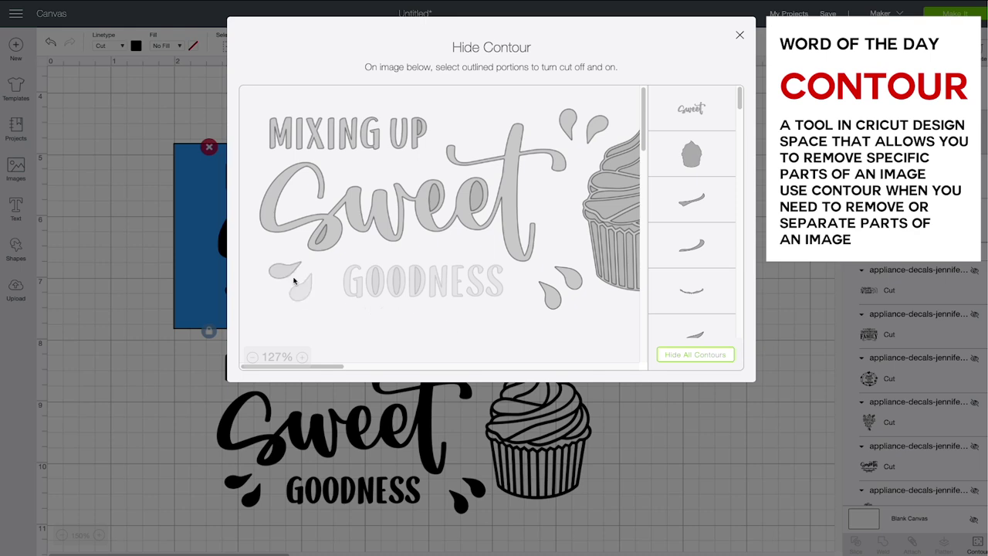
click(739, 37)
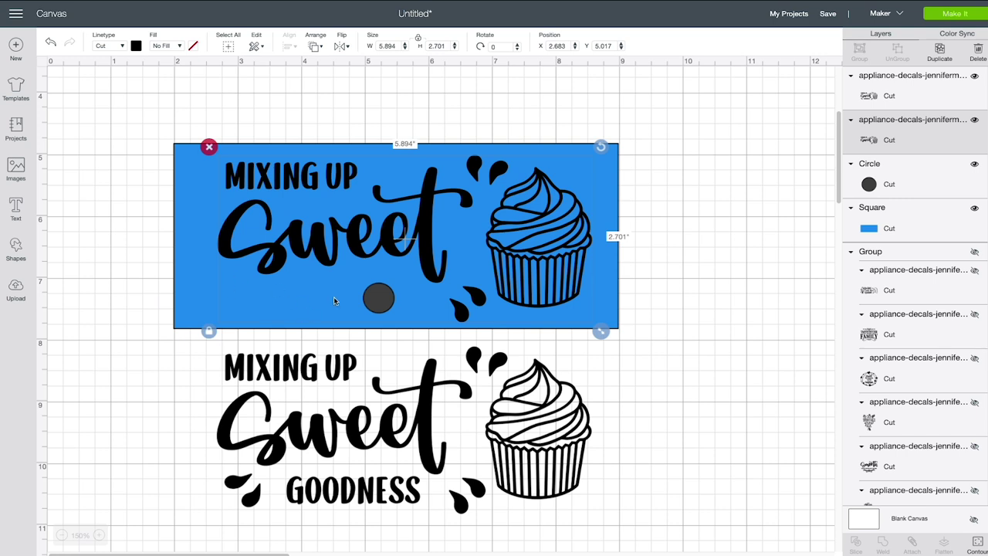
- In the decal copy, hide all contours including the word Sweet, and turn on only the two drops before GOODNESS
scroll(450, 438, down, 2)
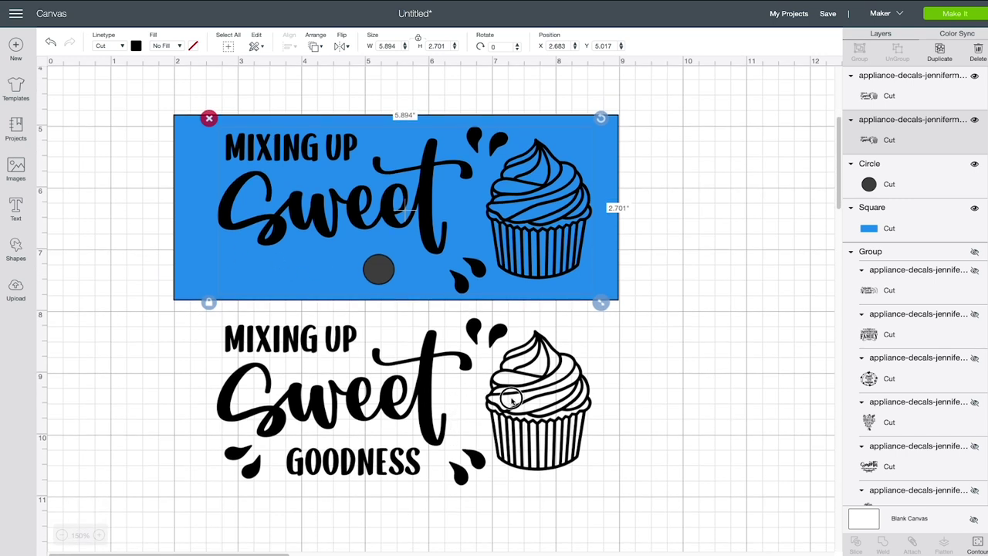
click(512, 401)
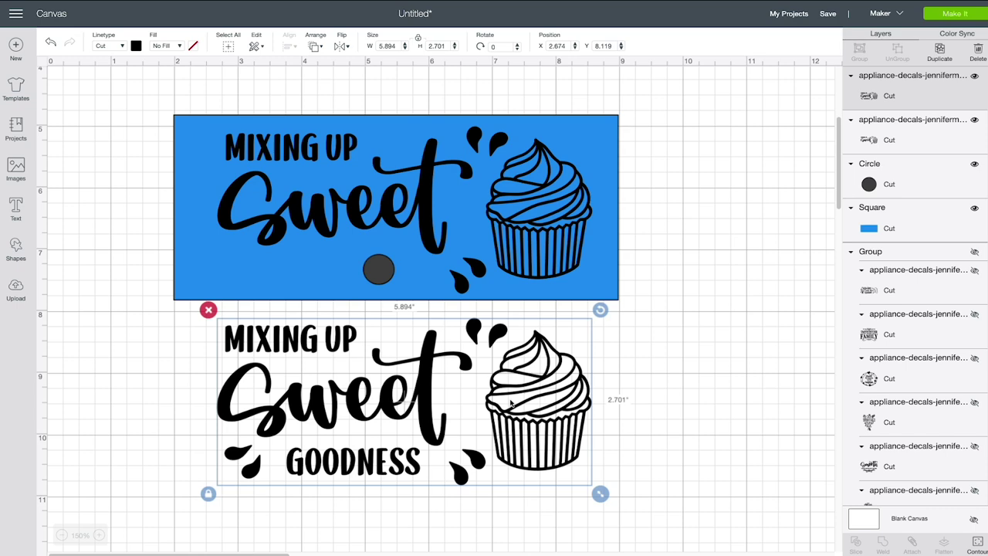
click(976, 542)
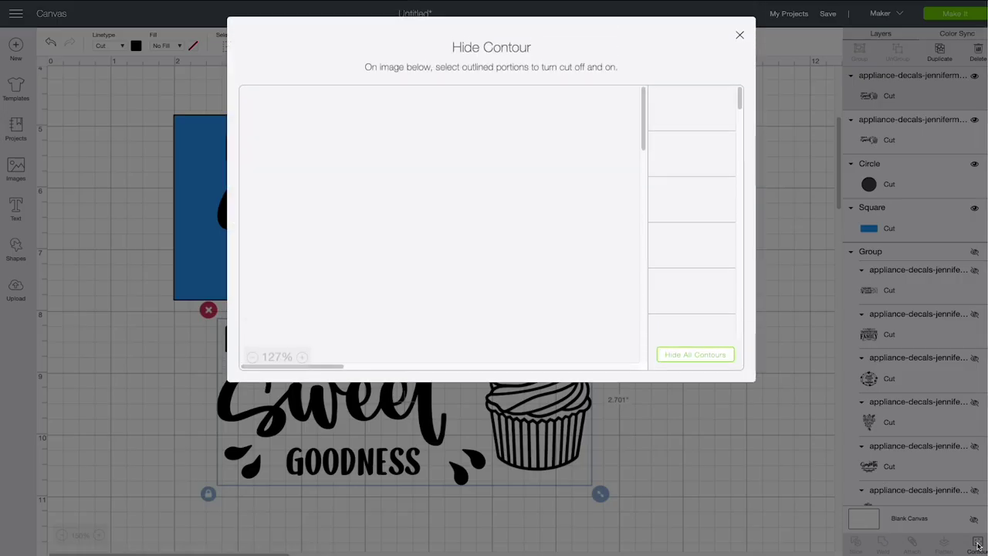
click(695, 355)
click(554, 249)
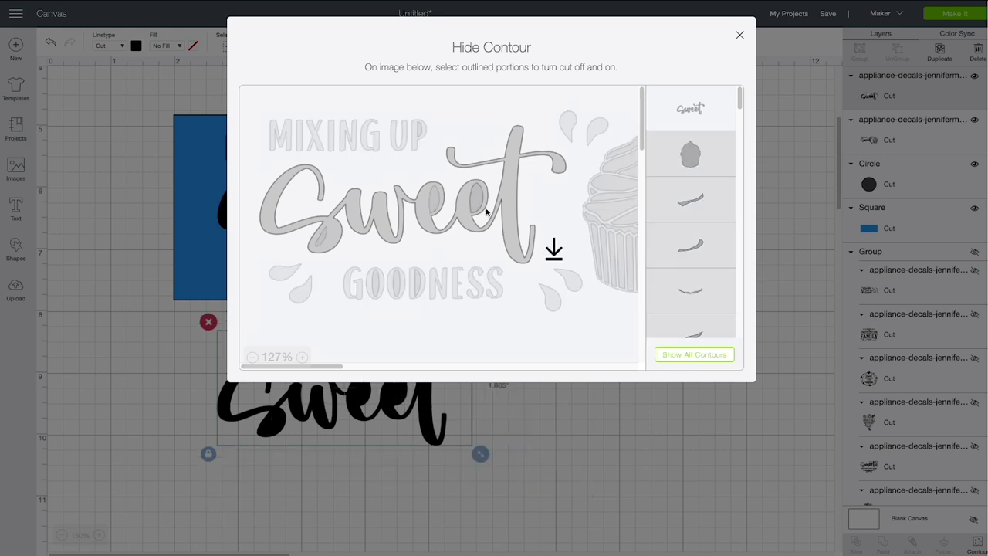
click(265, 209)
click(274, 230)
click(286, 271)
click(301, 296)
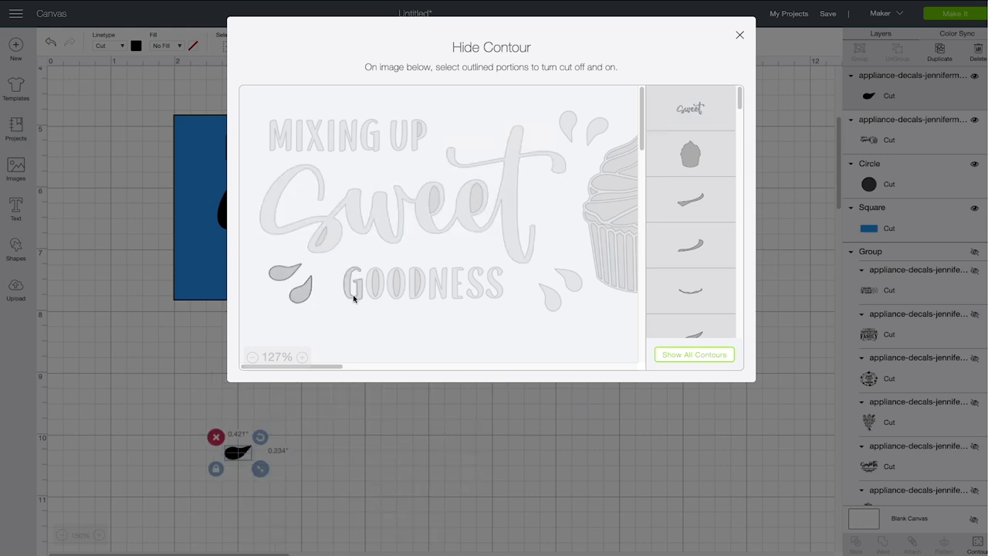
- Turn the letter contours of GOODNESS back on in the decal copy
click(353, 286)
click(371, 293)
click(391, 294)
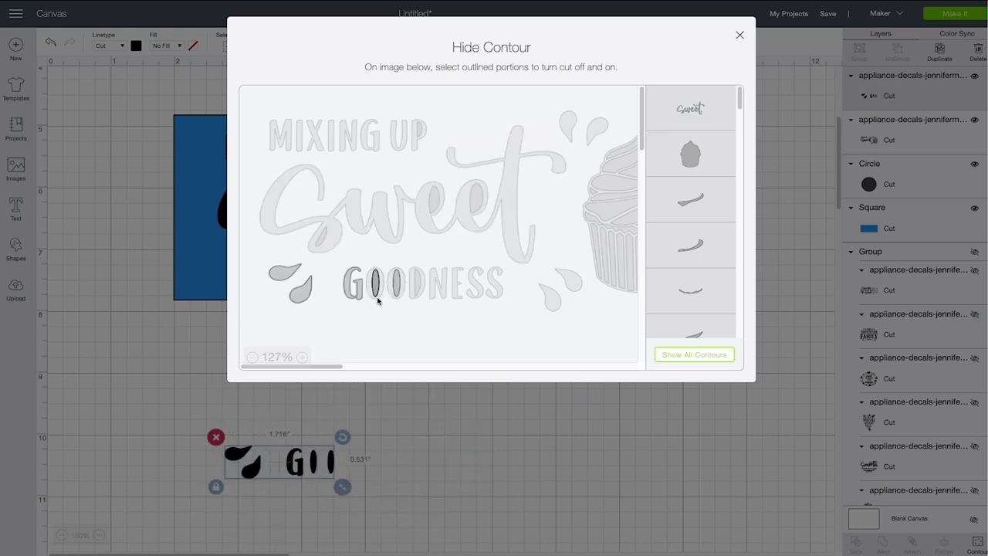
click(400, 284)
click(417, 287)
click(437, 291)
click(461, 293)
click(478, 293)
click(496, 293)
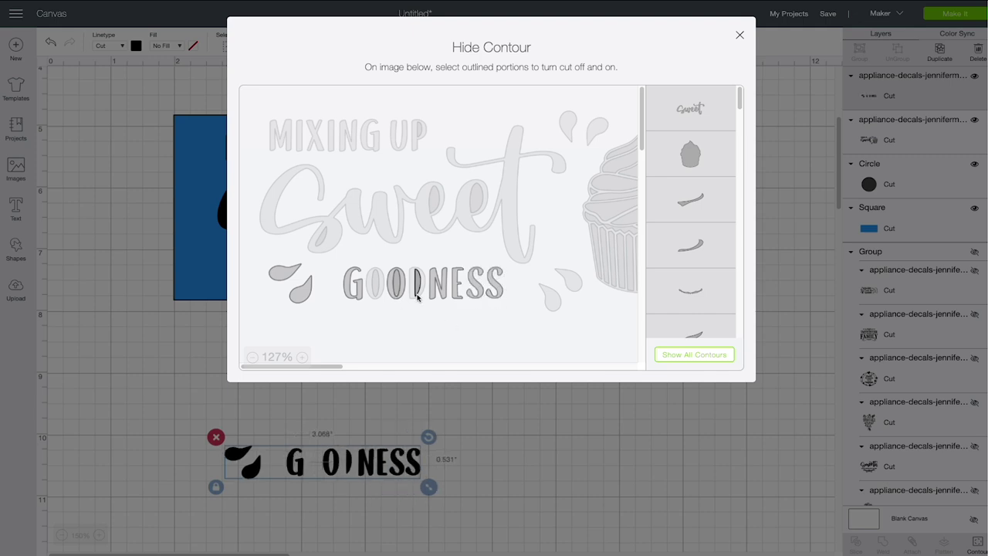
- Correct the outer and inner contours of the first O and the D so the copy reads GOODNESS in full
click(415, 294)
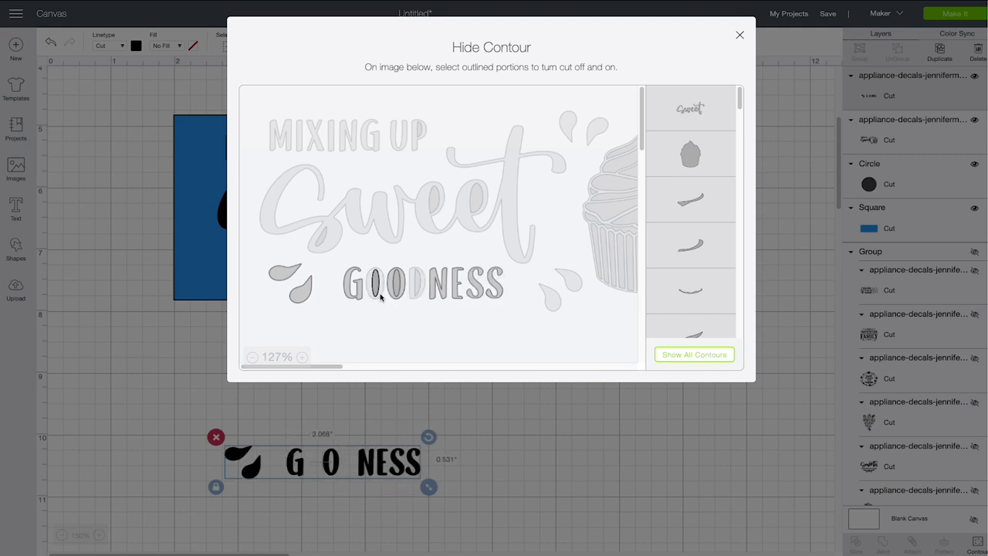
click(369, 293)
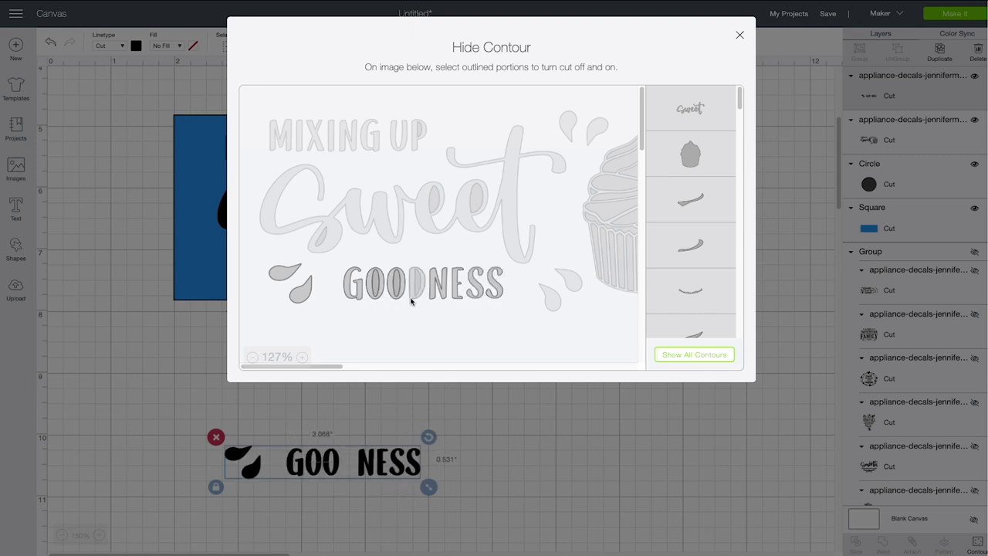
click(424, 301)
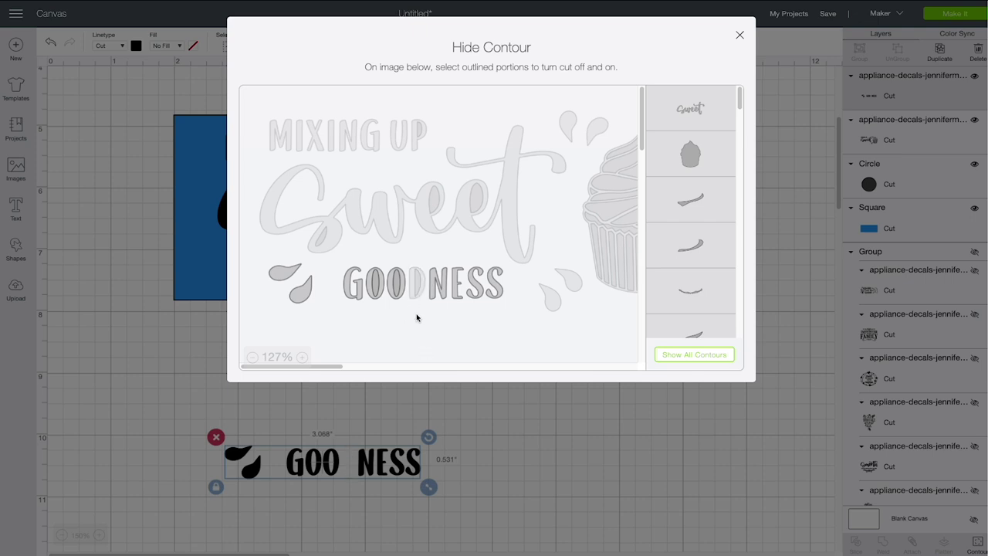
click(415, 285)
click(415, 283)
click(414, 281)
click(410, 274)
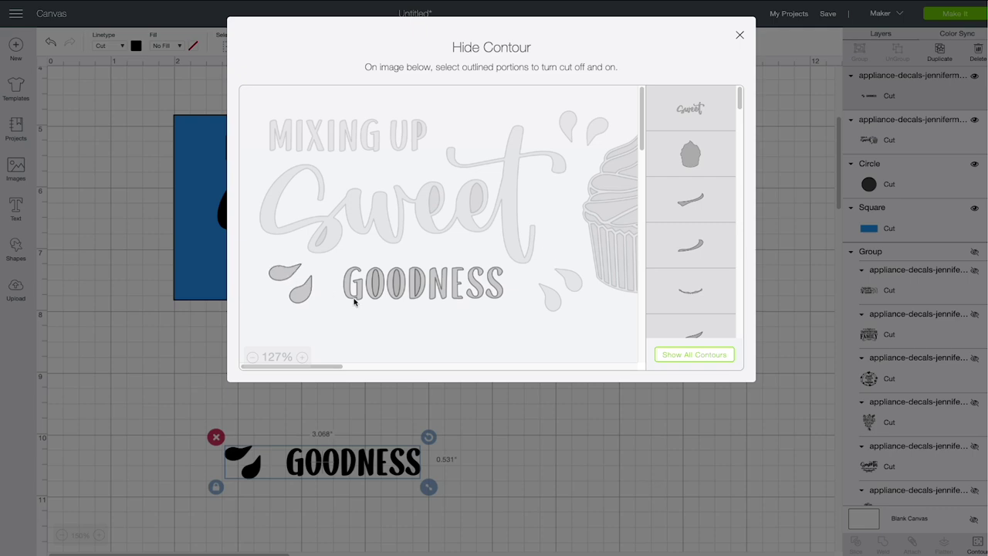
click(739, 36)
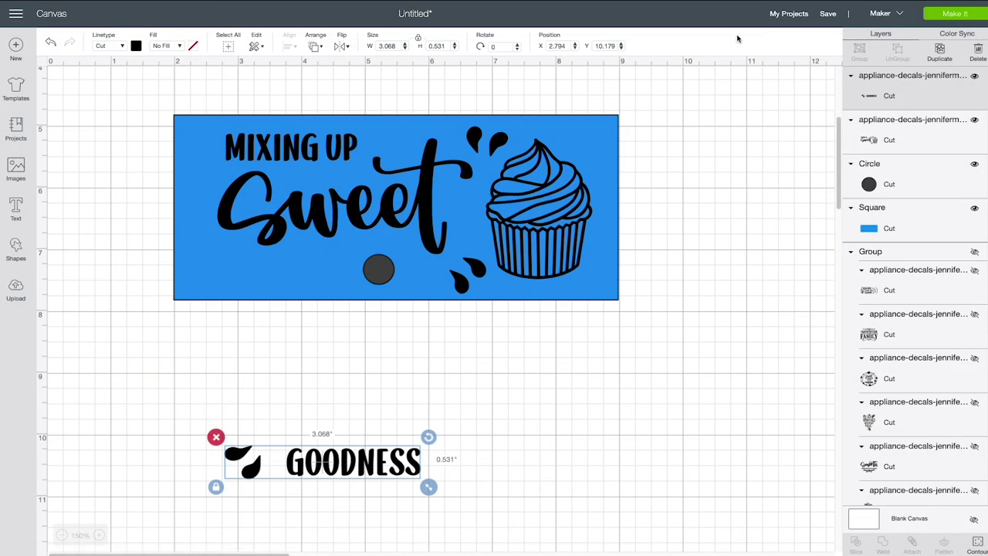
- Scale the GOODNESS piece to about 2.68 by 0.46 inches just before the circle, and shift the main decal to about X 2.2, Y 4.95 inches
drag(402, 470, 380, 276)
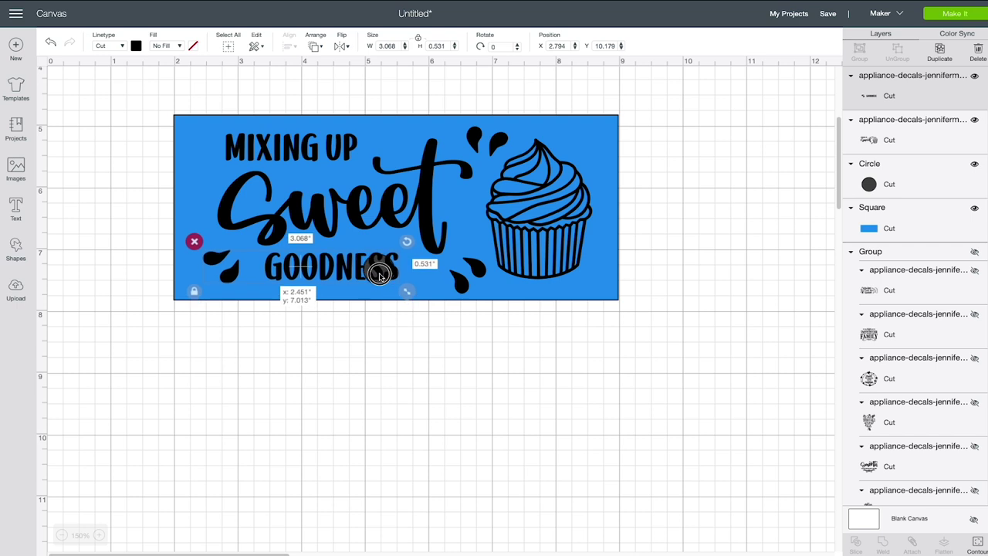
mouse_move(380, 276)
mouse_down()
mouse_move(400, 293)
mouse_move(377, 286)
mouse_up()
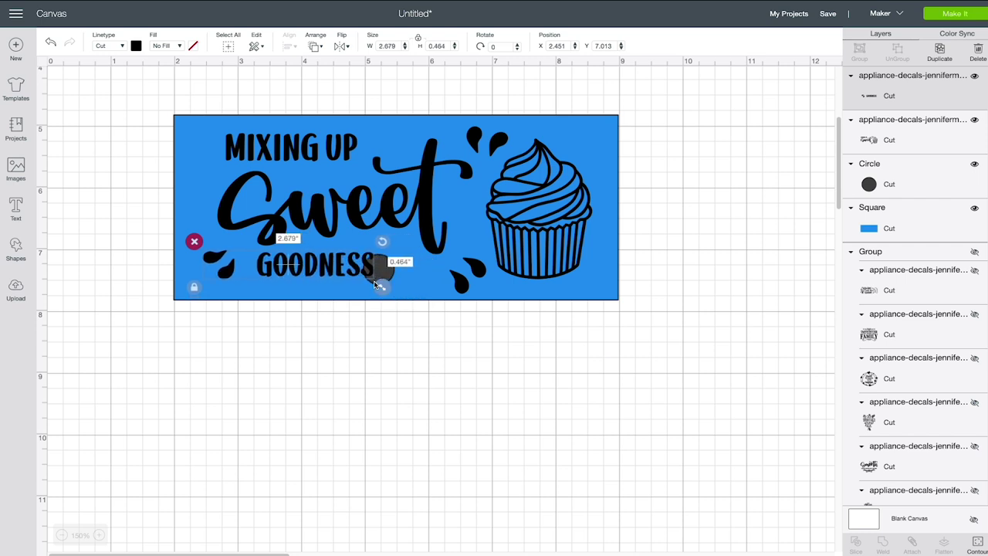
drag(347, 273, 324, 277)
click(367, 389)
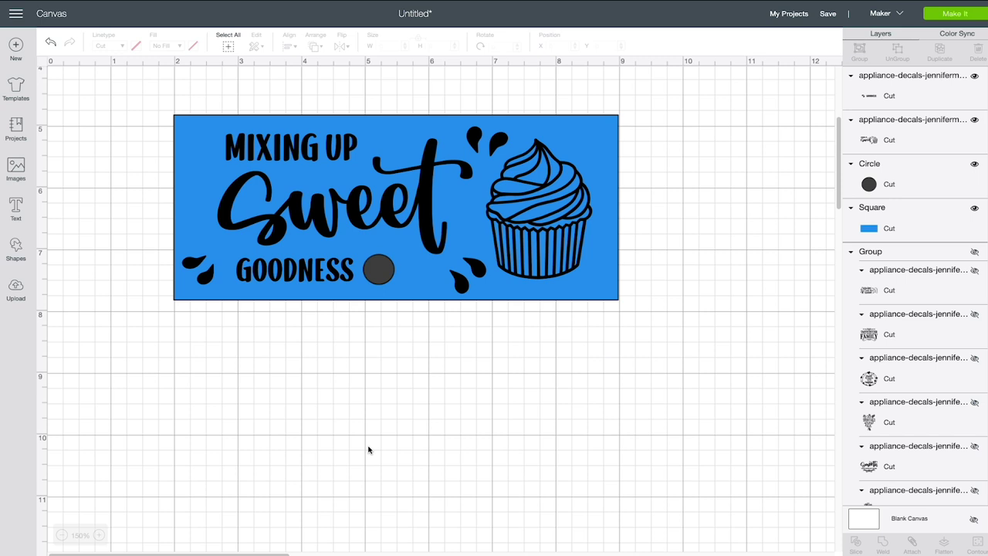
drag(425, 211, 393, 207)
click(502, 353)
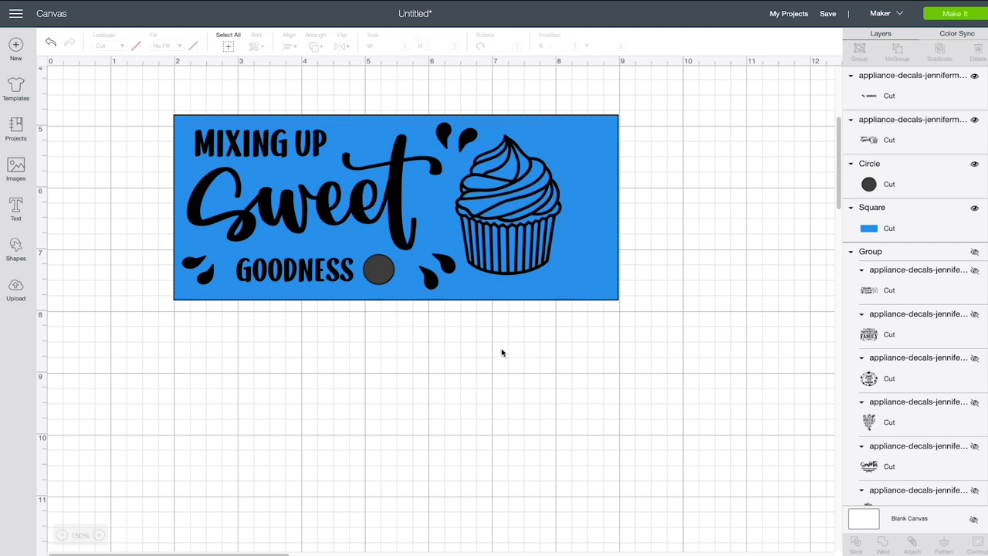
- Delete the blue template rectangle and the circle, sending the main decal to the back to reach the circle
click(615, 139)
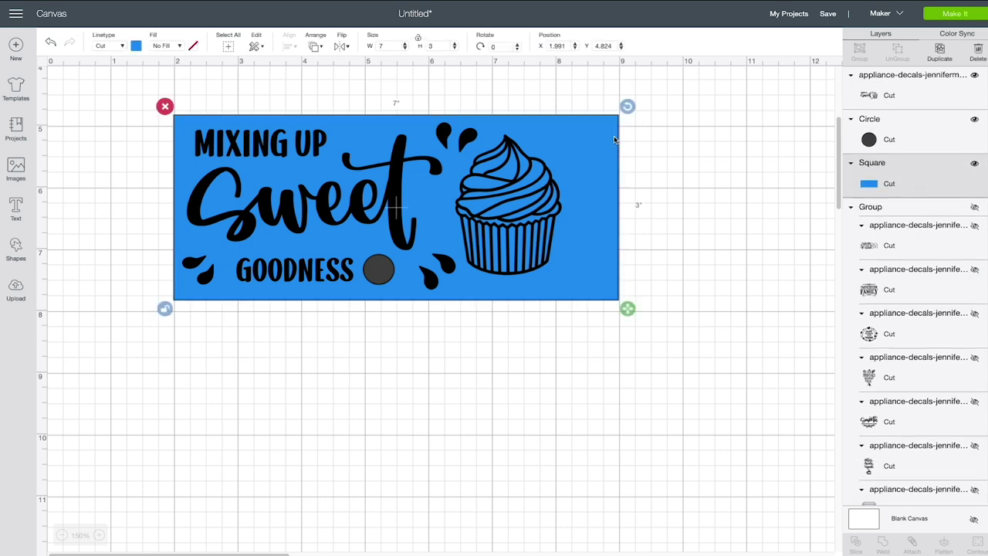
key(Delete)
click(378, 284)
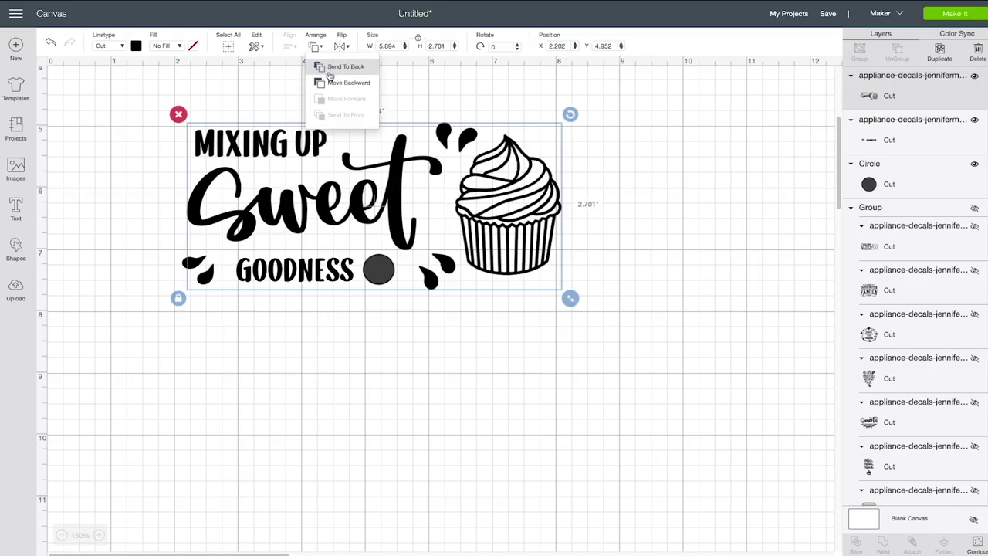
click(324, 67)
click(380, 273)
key(Delete)
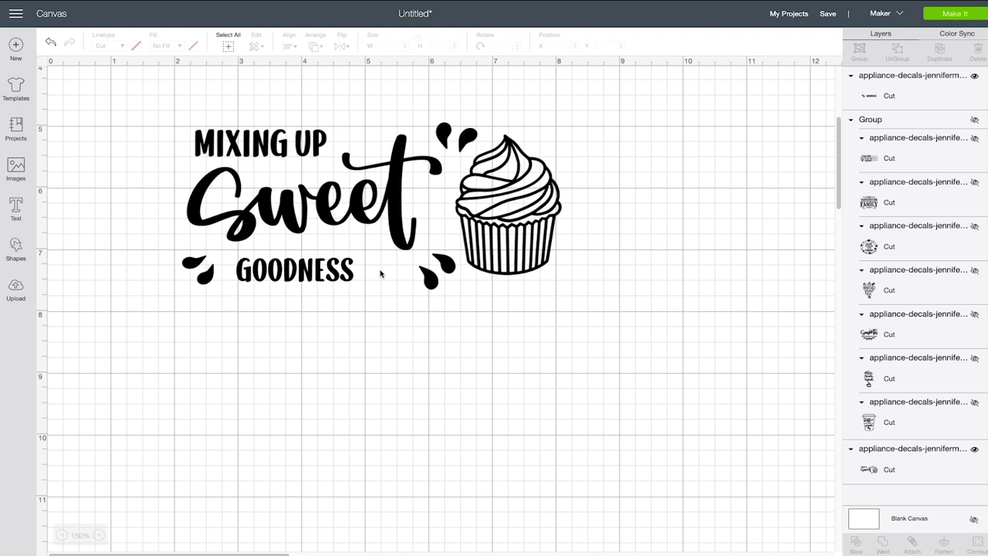
- Attach the GOODNESS piece and the main decal to each other
click(130, 82)
drag(130, 82, 592, 340)
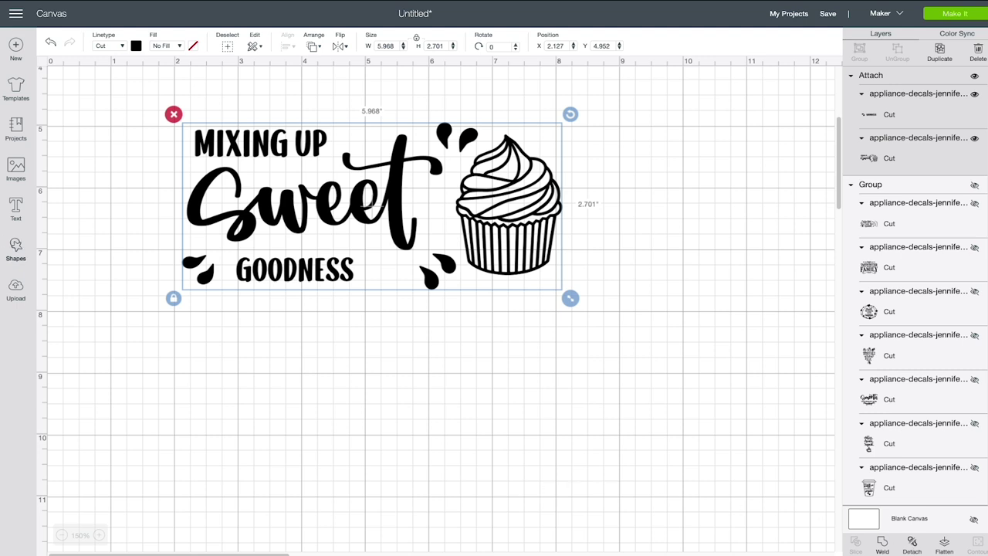
- Add a square and place it below the attached decal, at about X 3.64, Y 8.44 inches
click(28, 252)
click(51, 179)
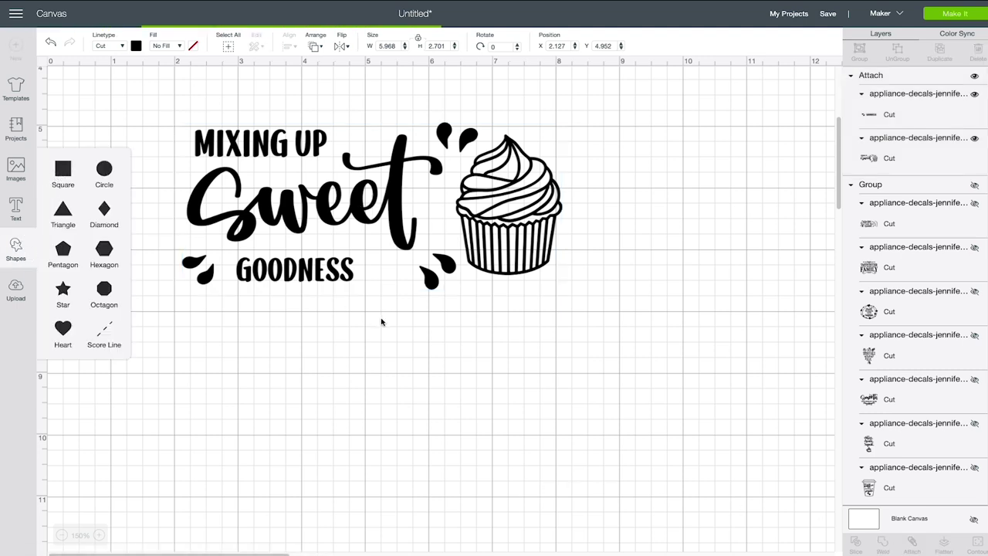
scroll(469, 442, down, 5)
scroll(428, 346, up, 3)
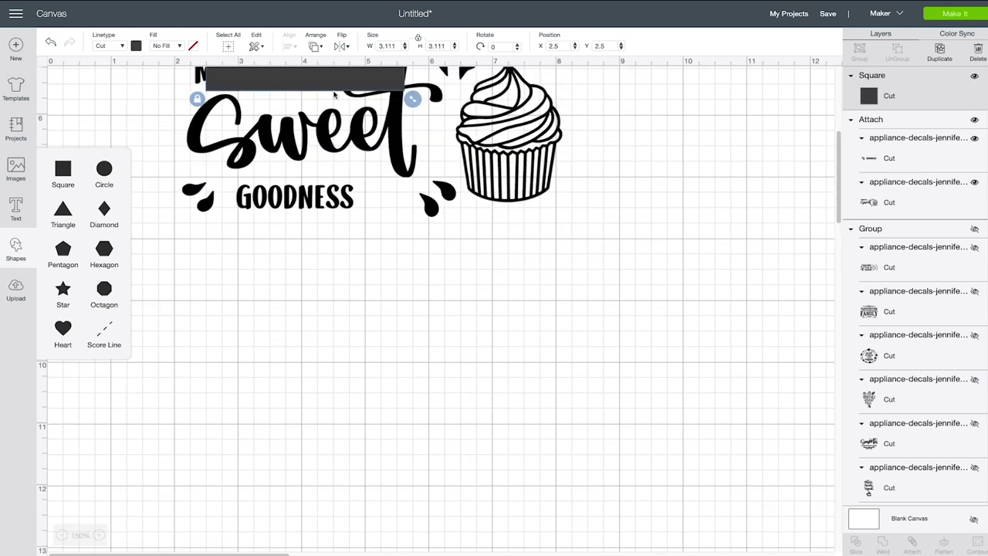
drag(331, 85, 403, 469)
- Unlock the square's proportions, set its height to 6 inches, and place it at about X 3.66, Y 8.15 inches
scroll(486, 440, down, 1)
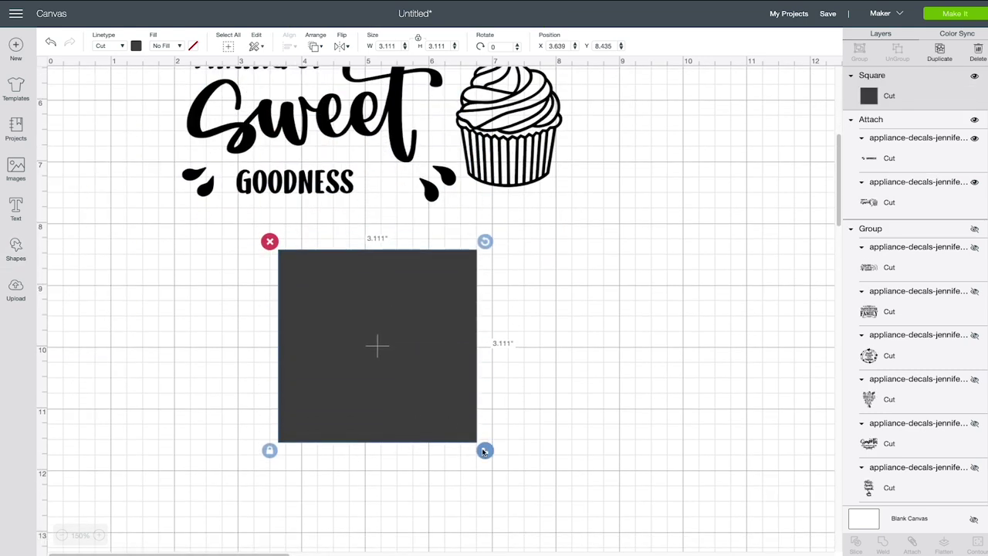
click(417, 38)
click(437, 45)
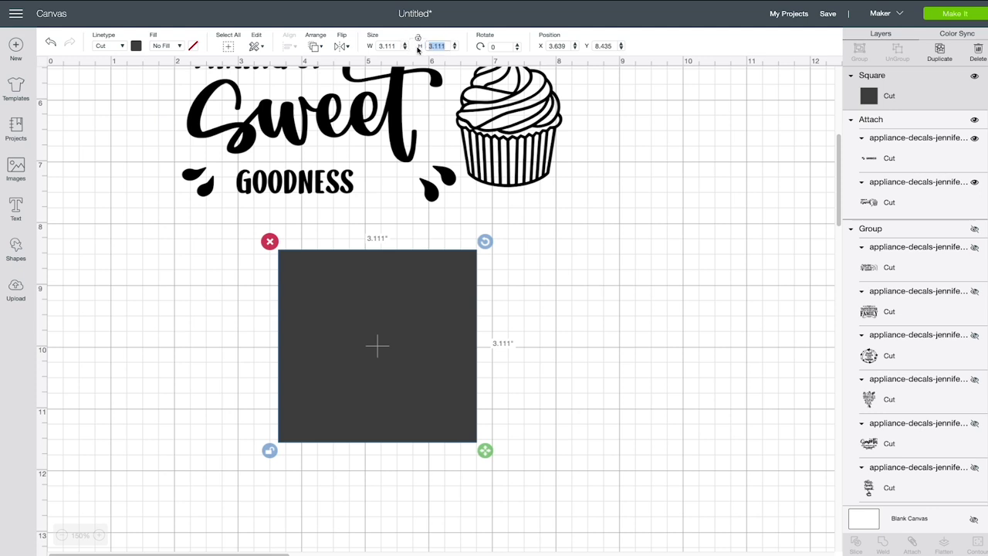
text(6)
key(Return)
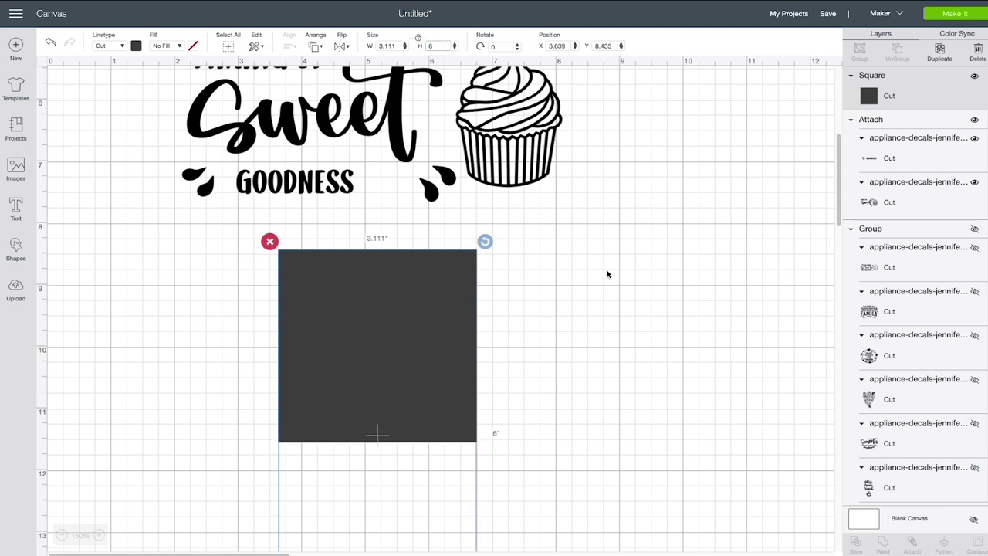
scroll(589, 333, down, 3)
scroll(470, 349, down, 3)
drag(454, 345, 456, 322)
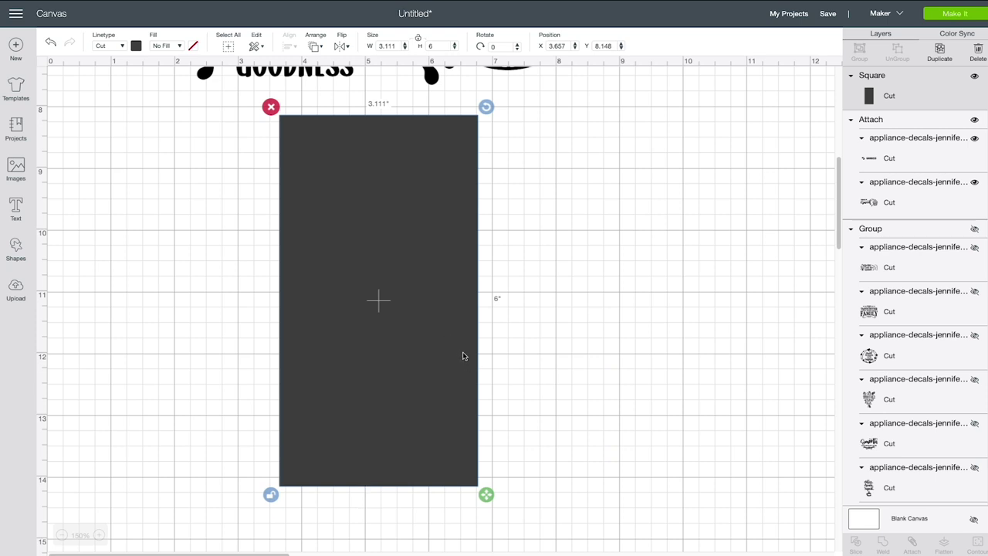
- Change the template rectangle's material color to light orange and deselect it
click(136, 47)
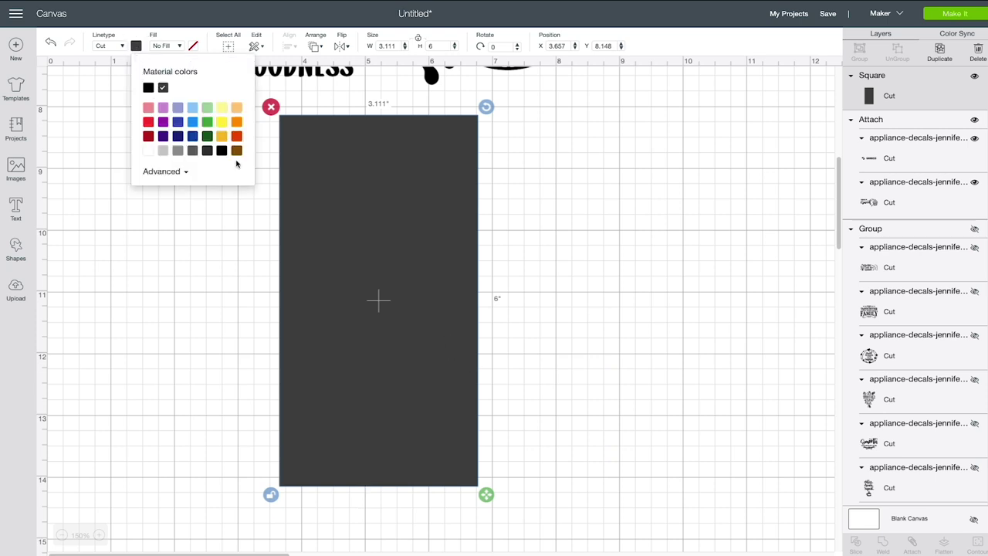
click(237, 108)
click(560, 278)
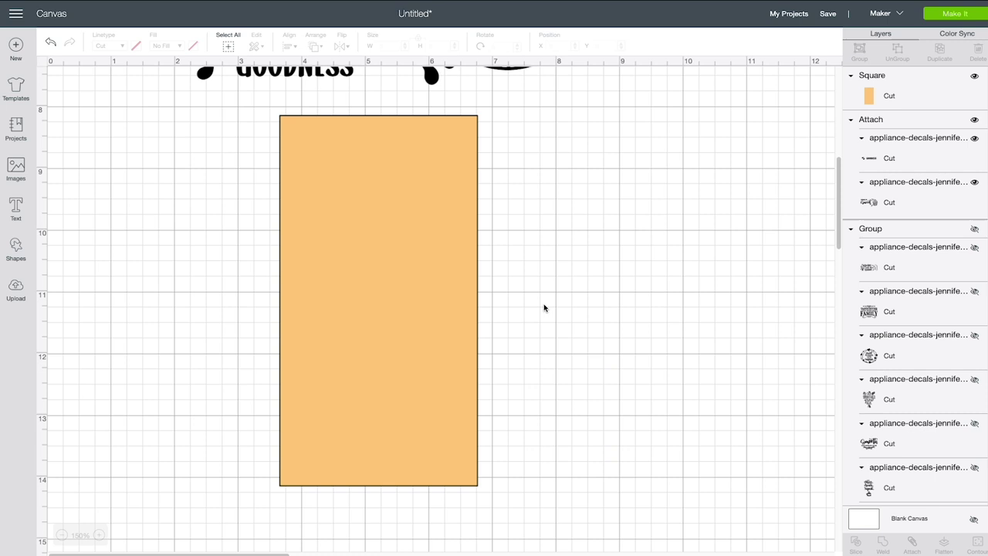
- Add the text "I love coffee" with one word per line and center-align it
click(16, 207)
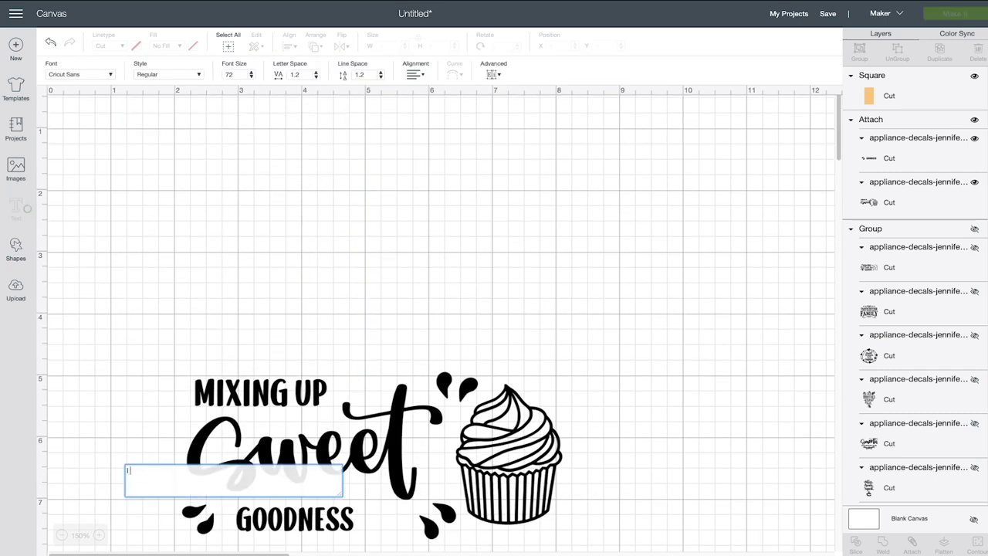
text(I)
key(Return)
text(love)
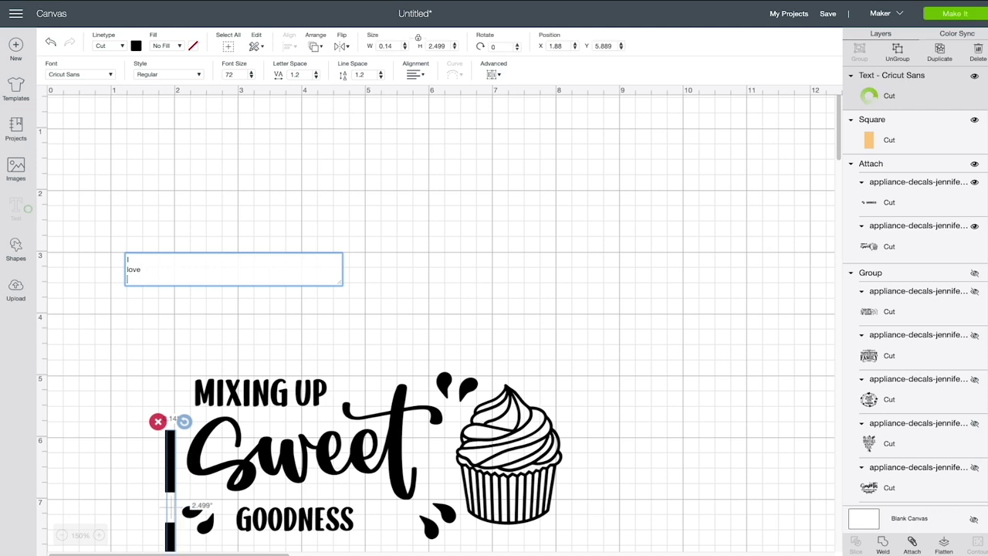
key(Return)
text(coffee)
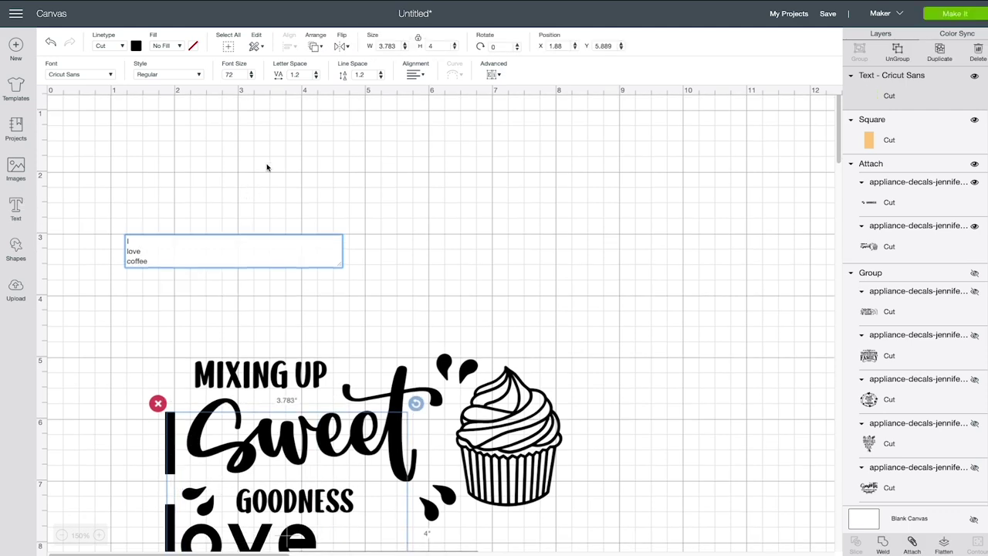
scroll(267, 167, down, 1)
click(415, 75)
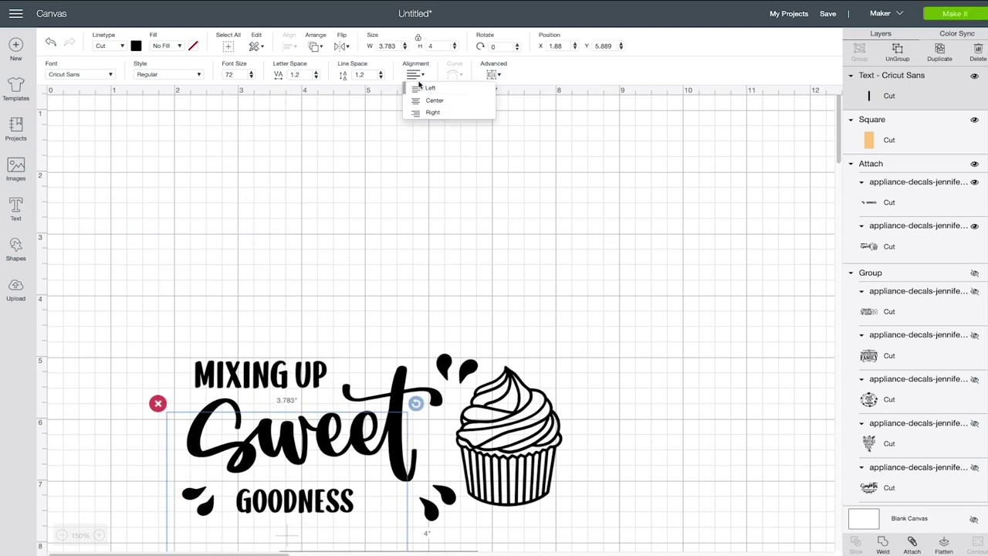
click(431, 100)
- Shrink the text to about 2.07 by 2.19 inches over the orange rectangle, with the rectangle at about X 2.63, Y 8.47 inches
scroll(406, 200, down, 5)
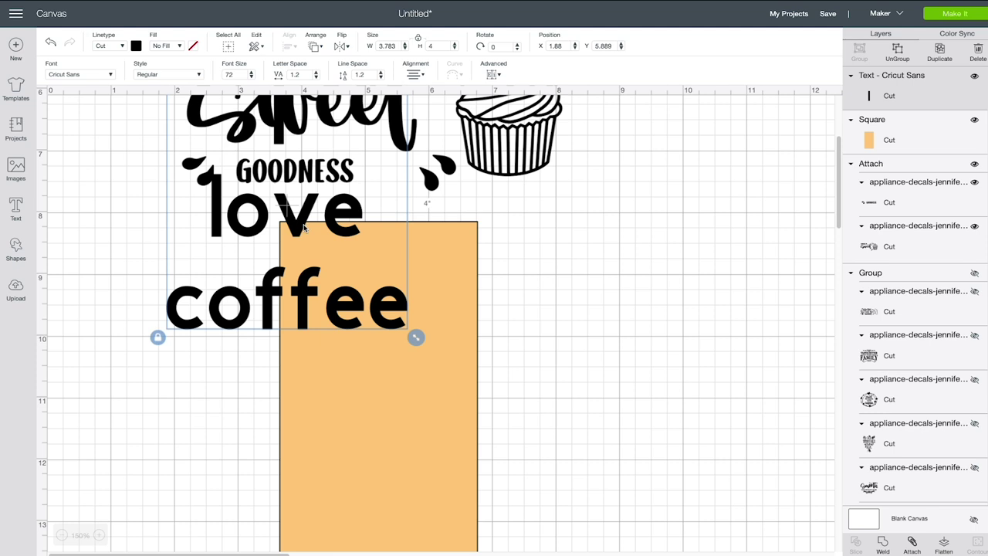
drag(305, 229, 381, 440)
scroll(393, 395, down, 3)
drag(491, 348, 269, 247)
scroll(584, 290, up, 1)
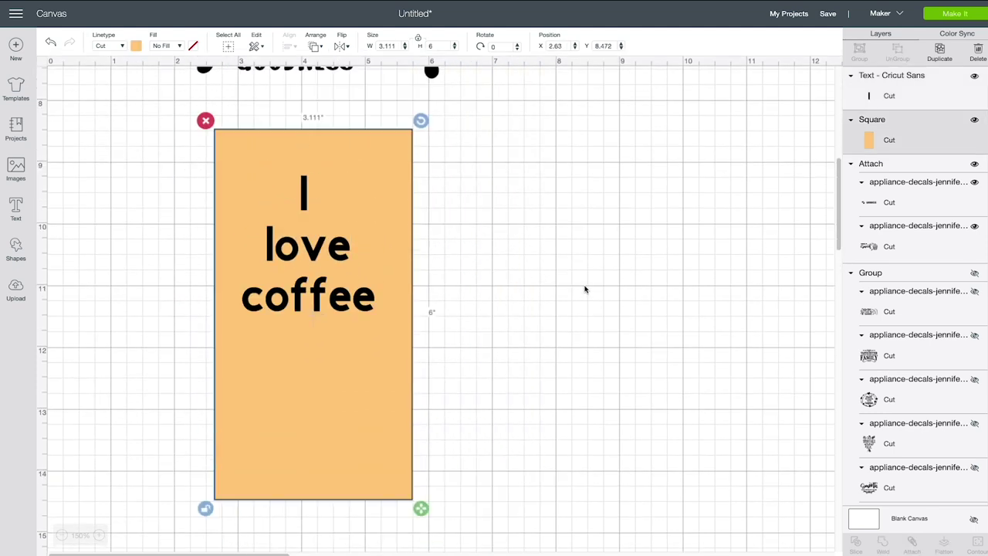
click(315, 250)
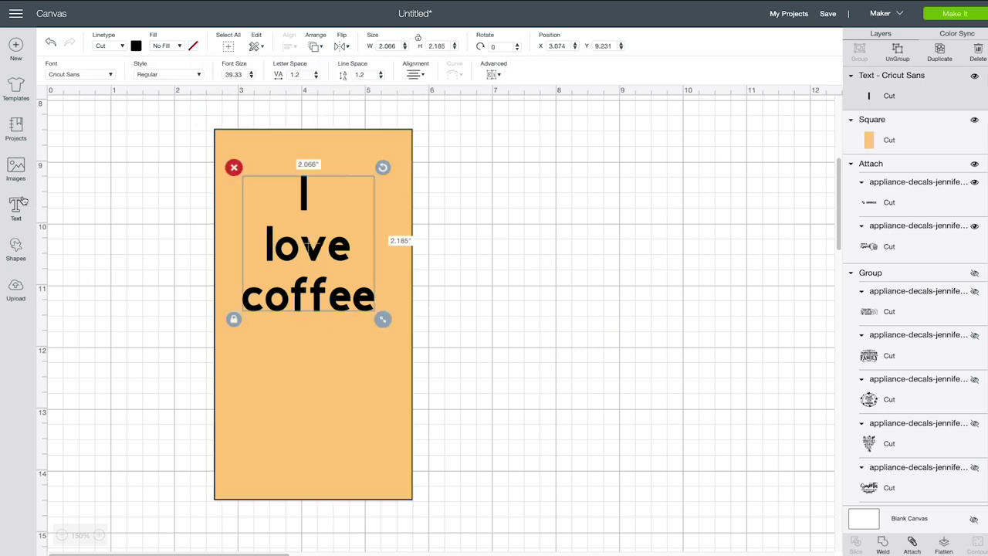
- Search the image library for "coffee" and insert the black striped mug with steam and a filled rim
click(17, 168)
click(777, 46)
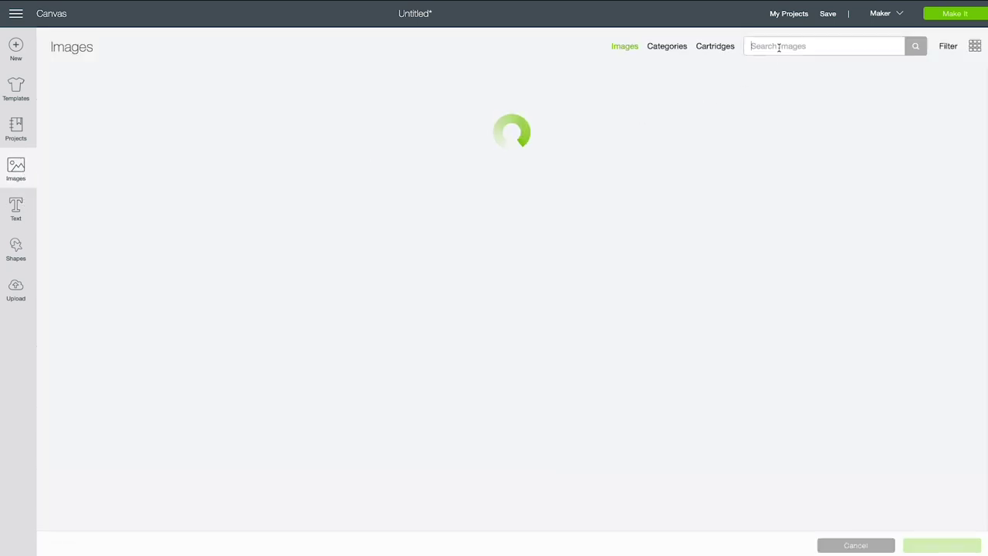
text(coffee)
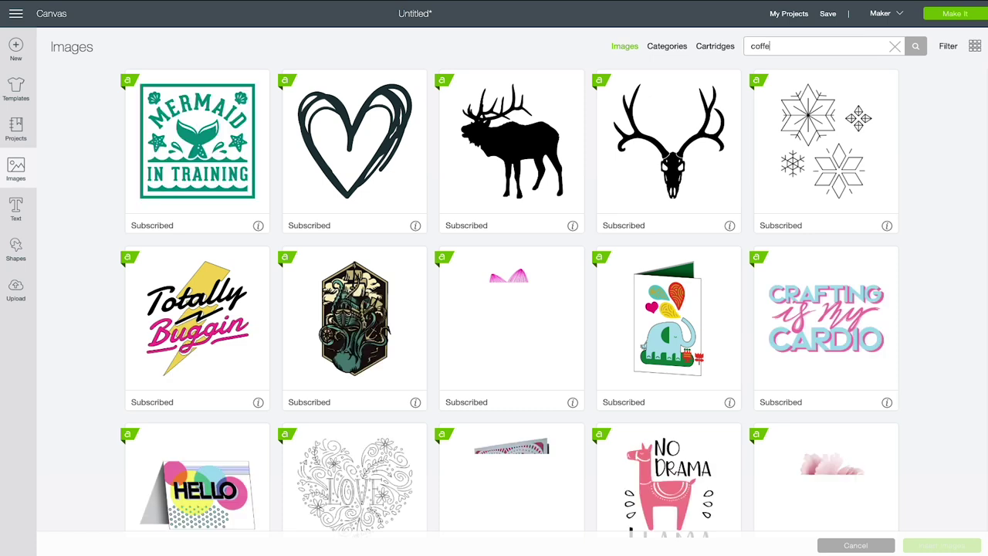
key(Return)
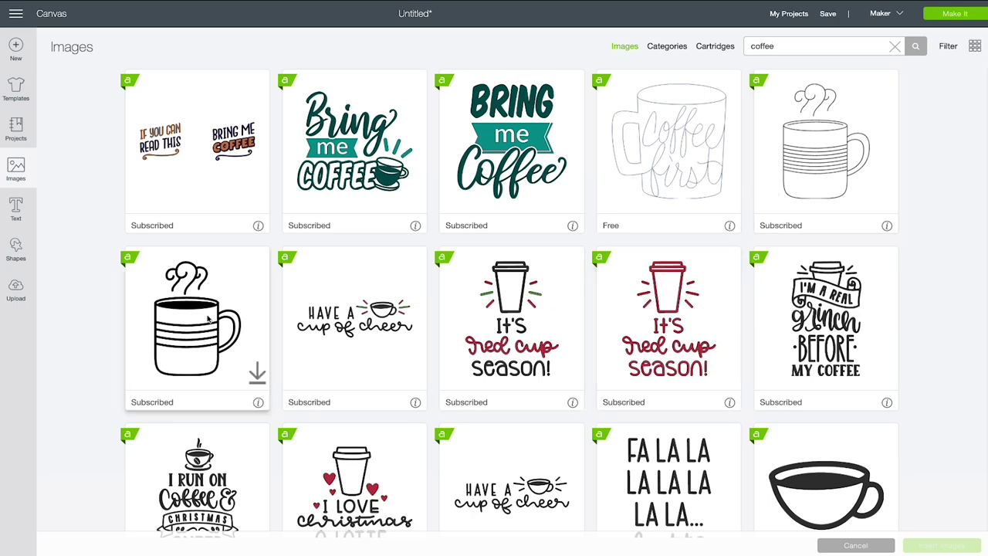
click(255, 376)
click(945, 546)
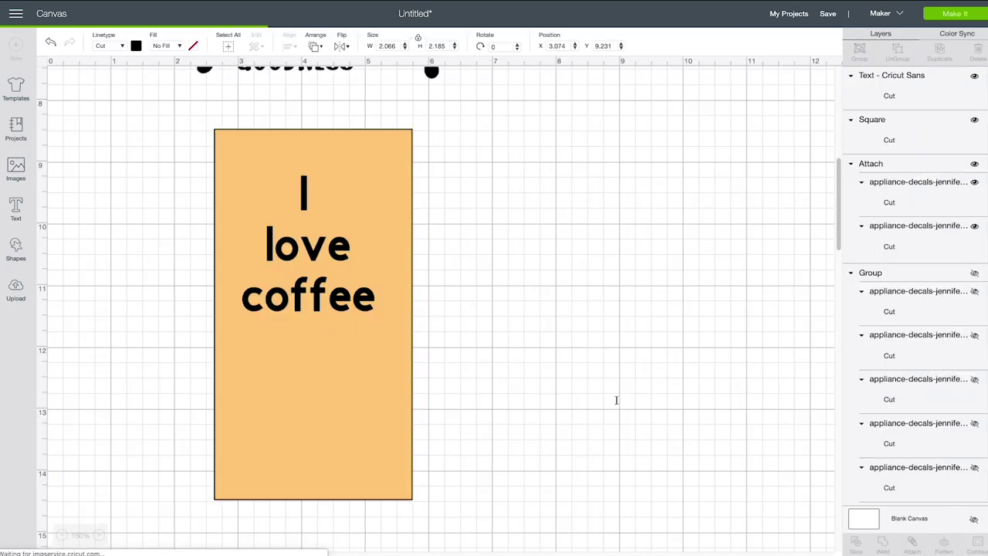
- Place the mug below the text inside the rectangle, scaled to about 1.56 by 2.07 inches at about X 3.44, Y 11.77 inches
scroll(335, 255, up, 5)
drag(294, 188, 457, 401)
scroll(457, 401, down, 3)
drag(460, 303, 472, 411)
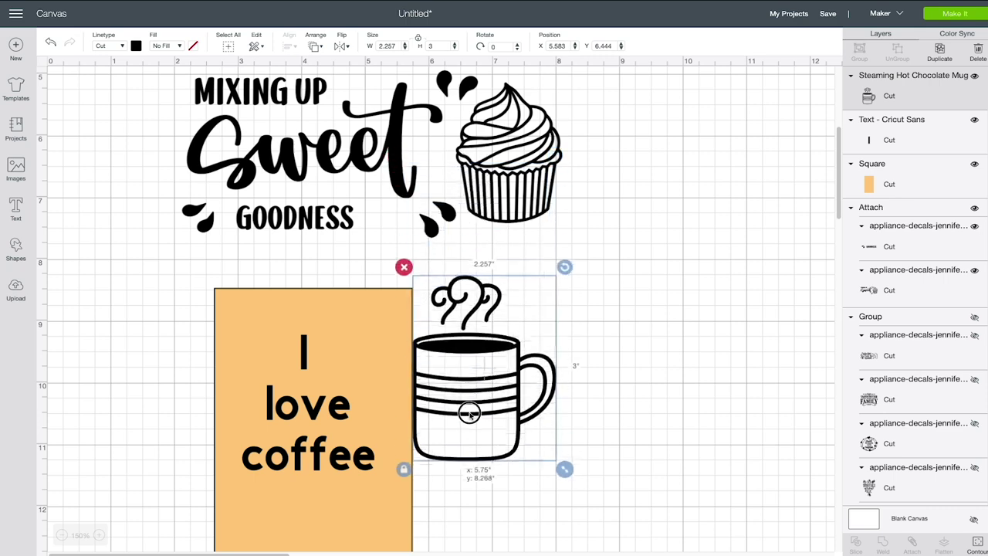
scroll(468, 309, down, 5)
drag(473, 122, 326, 291)
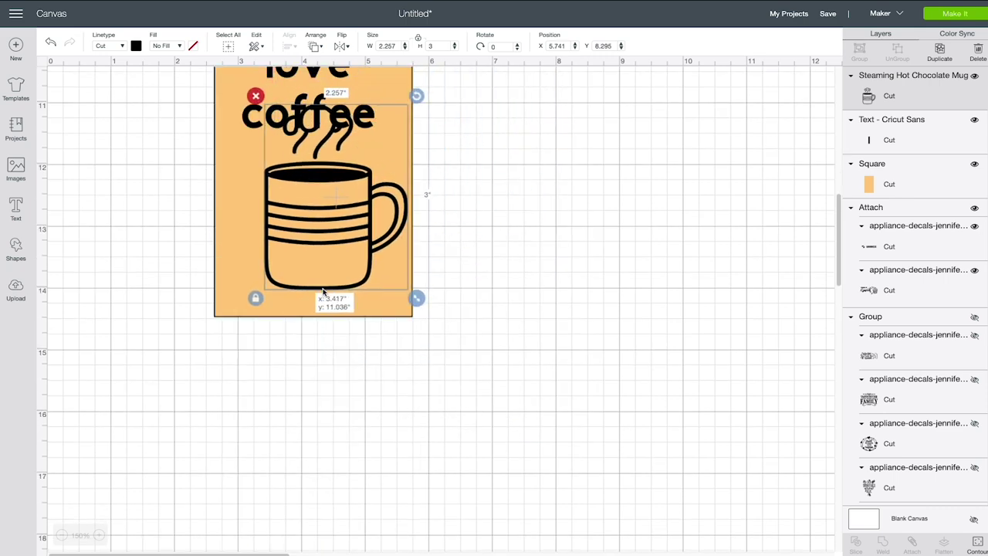
scroll(332, 309, up, 3)
drag(423, 407, 374, 345)
drag(334, 295, 333, 342)
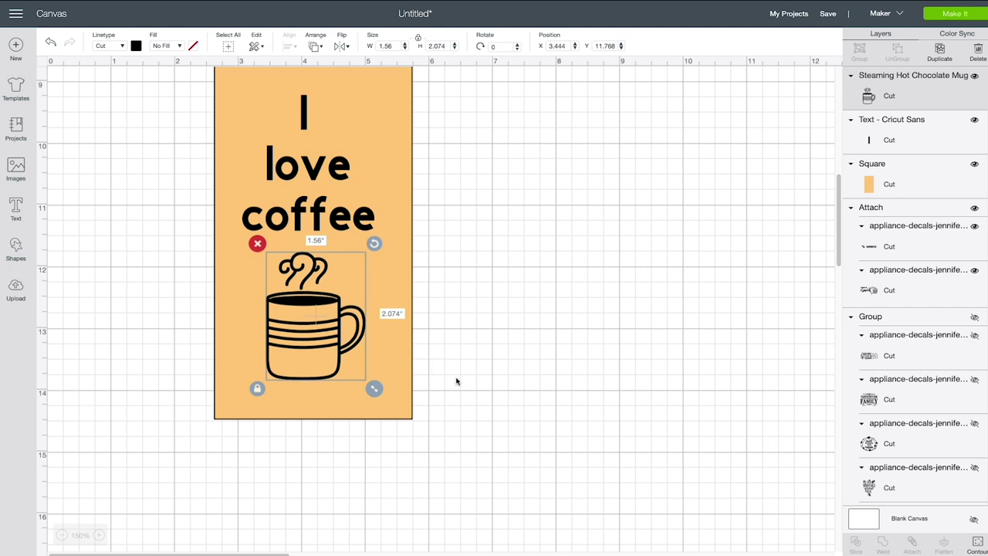
- Change the font of the "I love coffee" text to Amarillo
scroll(386, 339, up, 3)
shift+click(330, 274)
click(330, 274)
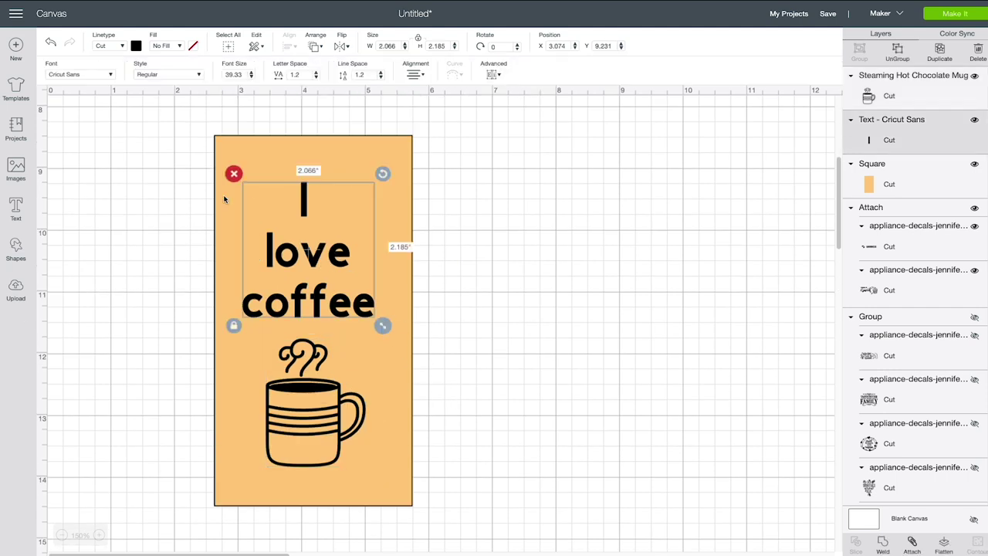
click(108, 76)
text(amarillo)
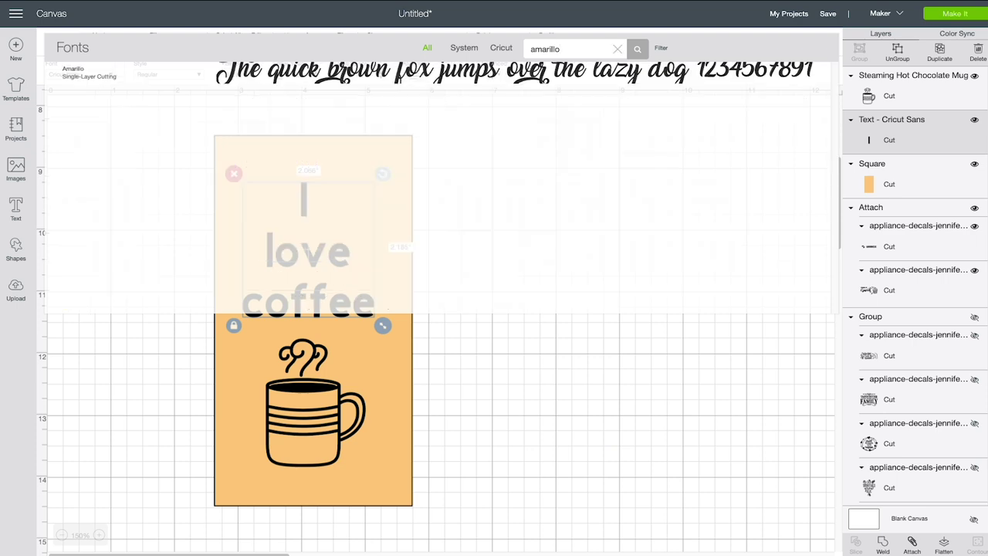
click(546, 71)
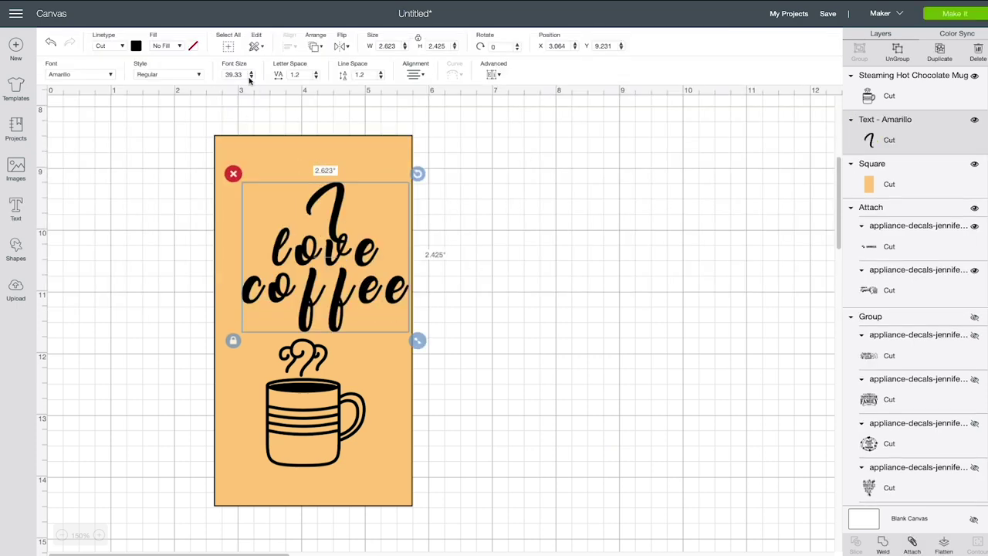
- Tighten the text's letter spacing to 0 and further to -1 so the script letters join
click(303, 75)
text(0)
key(Return)
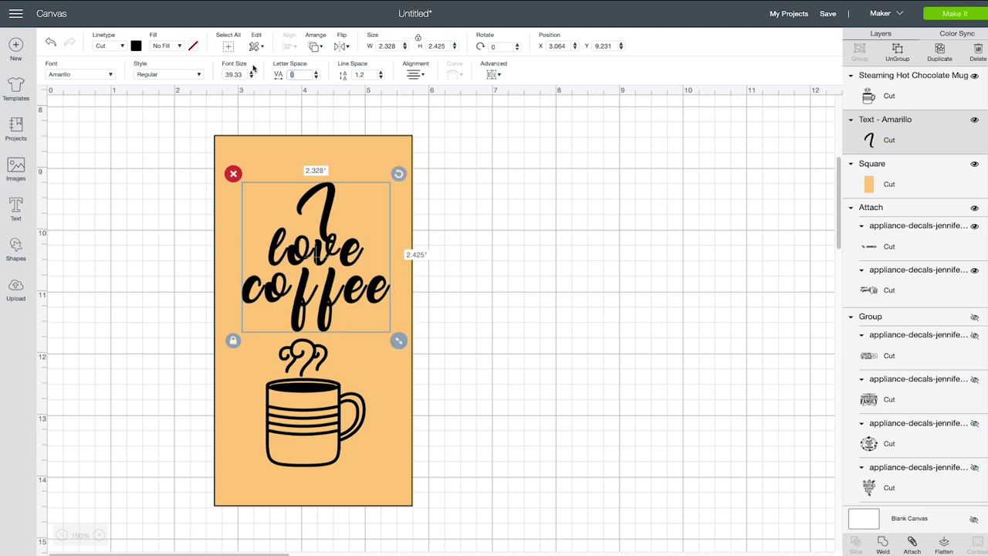
key(Return)
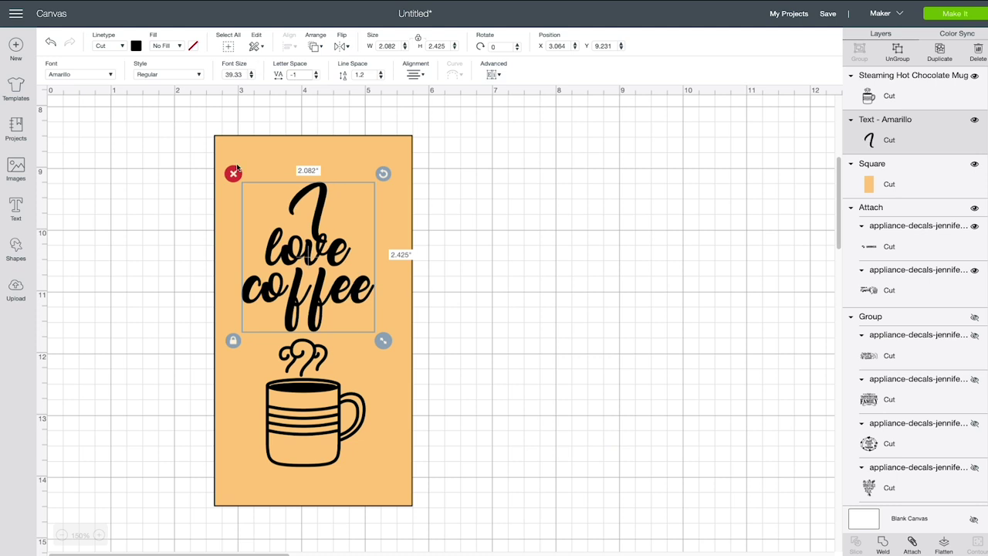
- Increase the text's line spacing through 2, 3 and 4 up to 7
double_click(359, 75)
text(2)
key(Return)
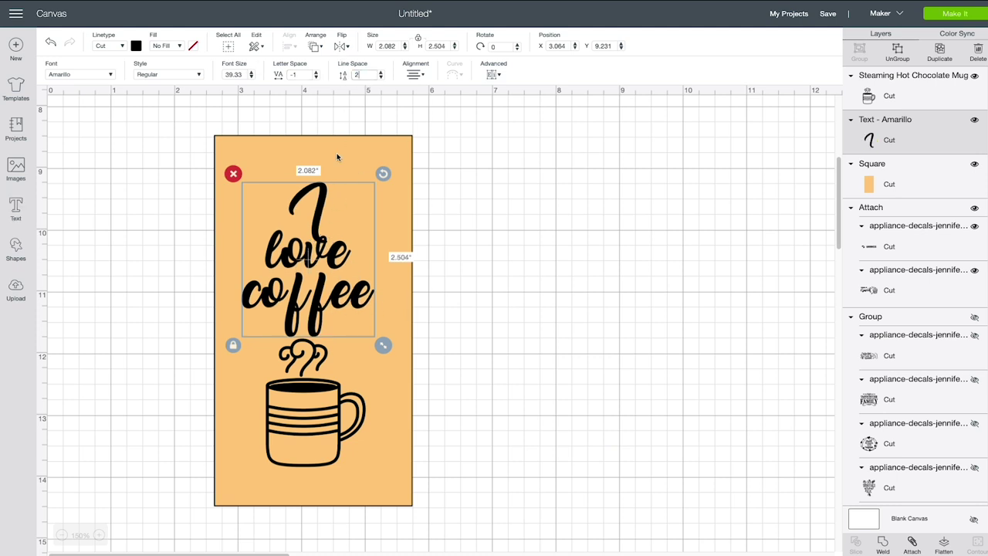
double_click(347, 74)
text(3)
key(Return)
double_click(355, 74)
text(4)
key(Return)
drag(361, 74, 335, 71)
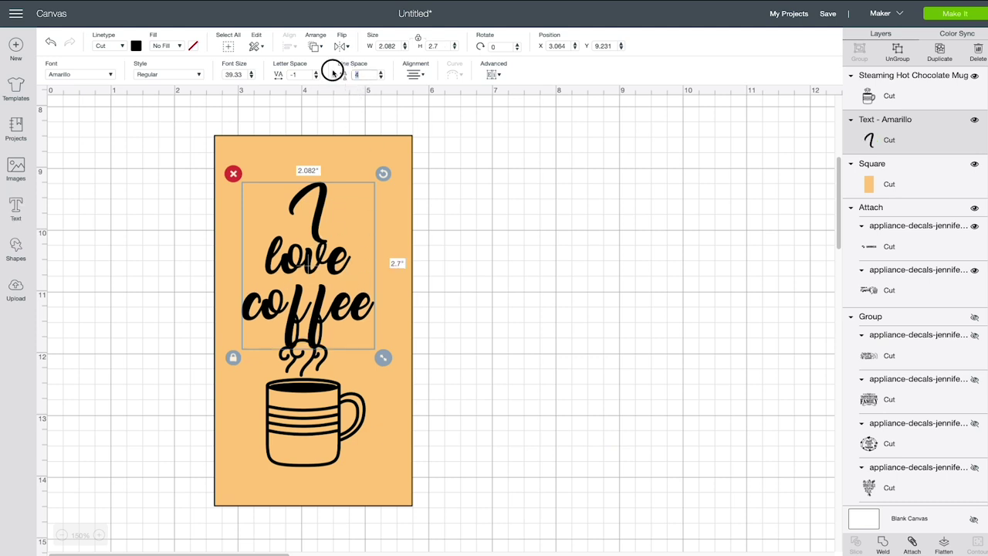
text(7)
key(Return)
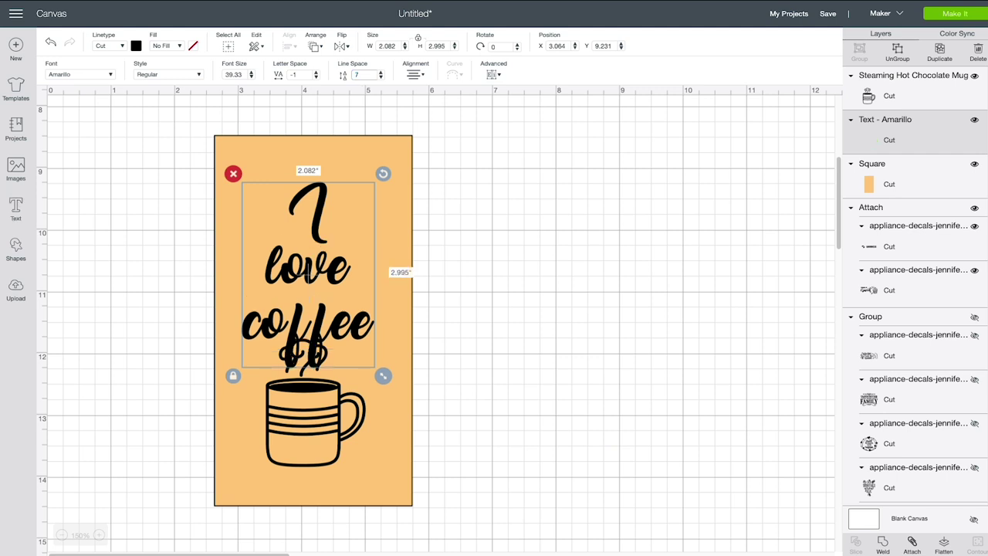
- Scale the text to about 1.53 by 2.2 inches at about X 3.39, Y 9.36 inches, and shift the mug slightly down beneath it
drag(383, 376, 343, 329)
drag(301, 246, 319, 232)
drag(315, 409, 323, 423)
click(332, 266)
click(332, 266)
drag(319, 276, 325, 305)
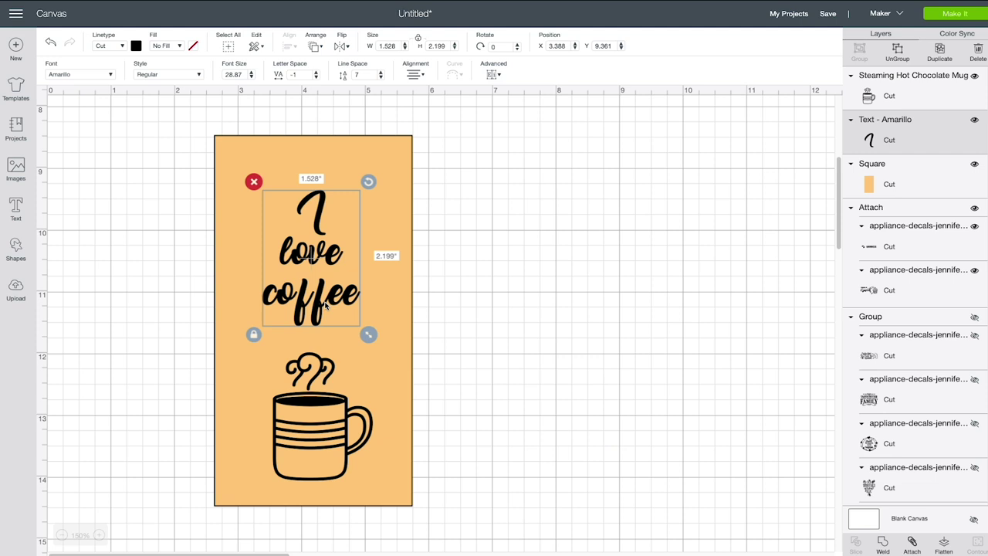
- Delete the orange template rectangle and attach the coffee text and the mug to each other
click(386, 266)
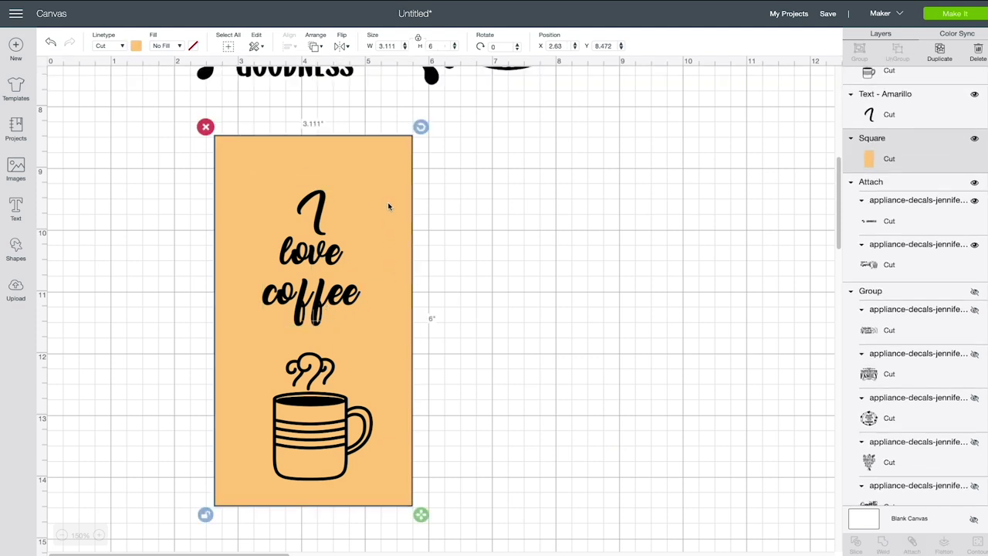
key(Delete)
drag(426, 503, 225, 170)
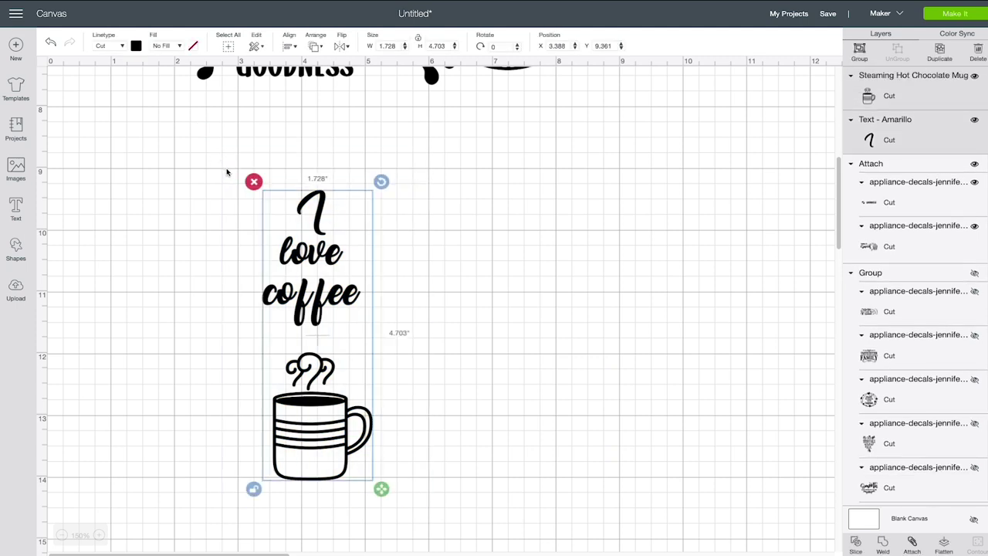
click(910, 542)
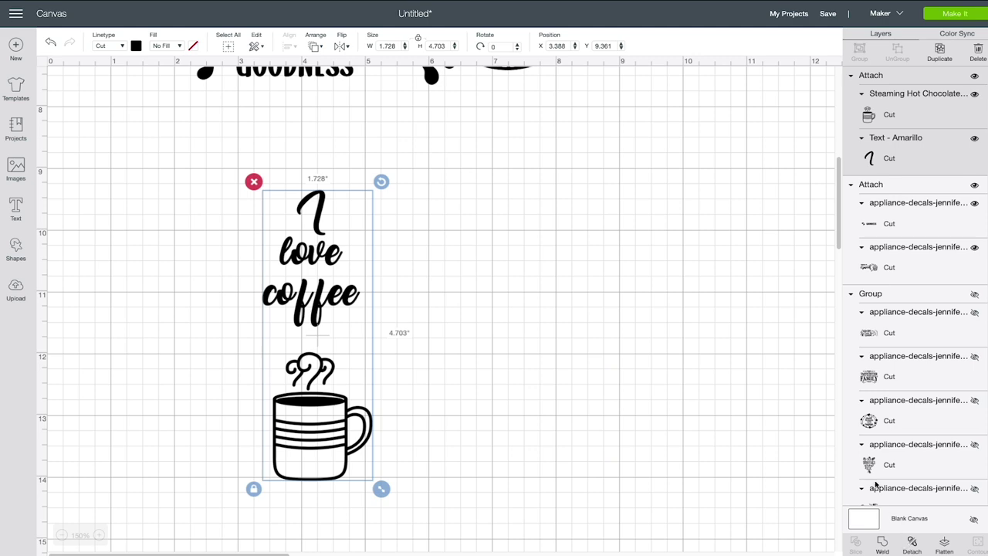
- Hide the attached "I love coffee" mug decal on the canvas
scroll(657, 337, up, 5)
scroll(647, 347, down, 1)
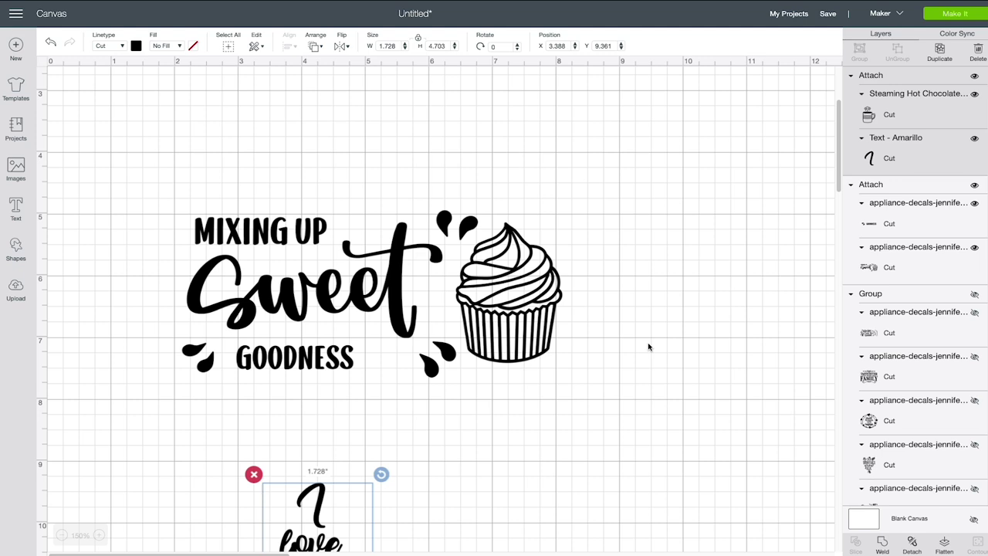
scroll(674, 374, down, 5)
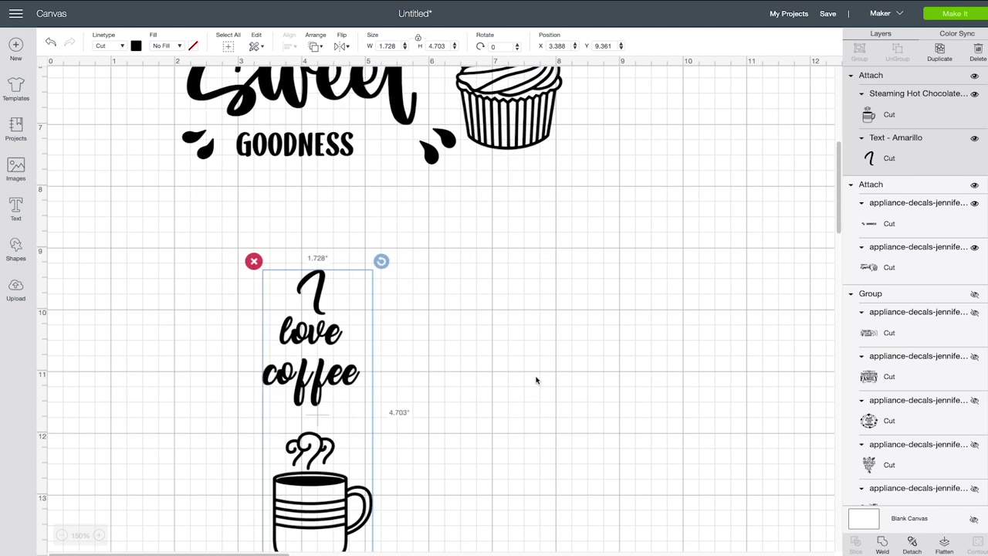
click(974, 75)
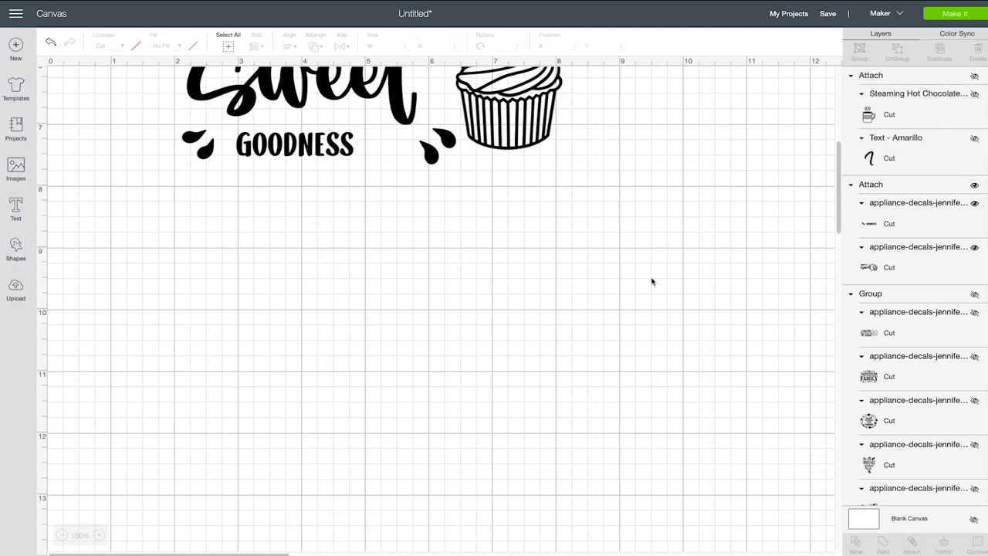
- Send the attached "Mixing Up Sweet Goodness" decal to be made and continue past the 12" x 12" mat preview to the cut setup
scroll(652, 281, up, 8)
scroll(477, 370, down, 5)
click(535, 285)
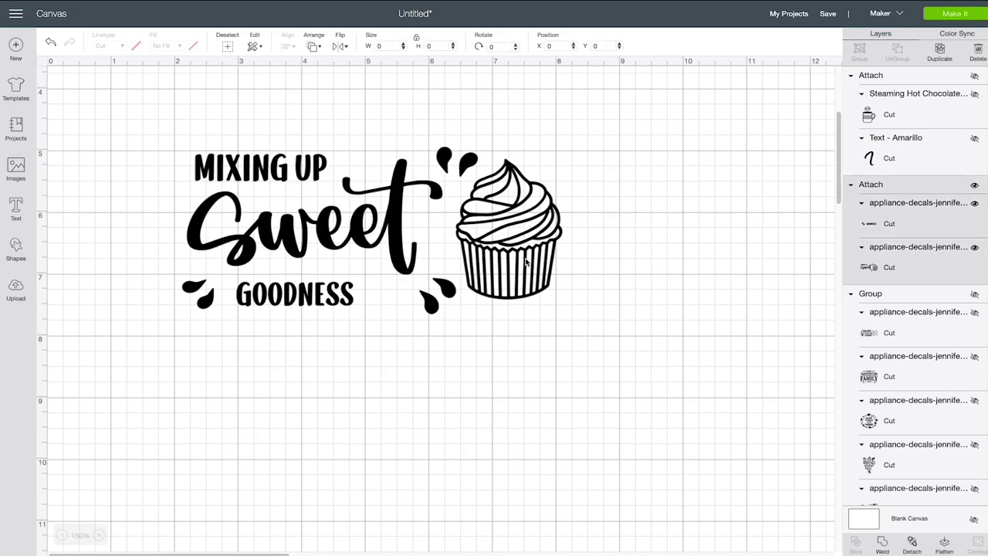
click(963, 17)
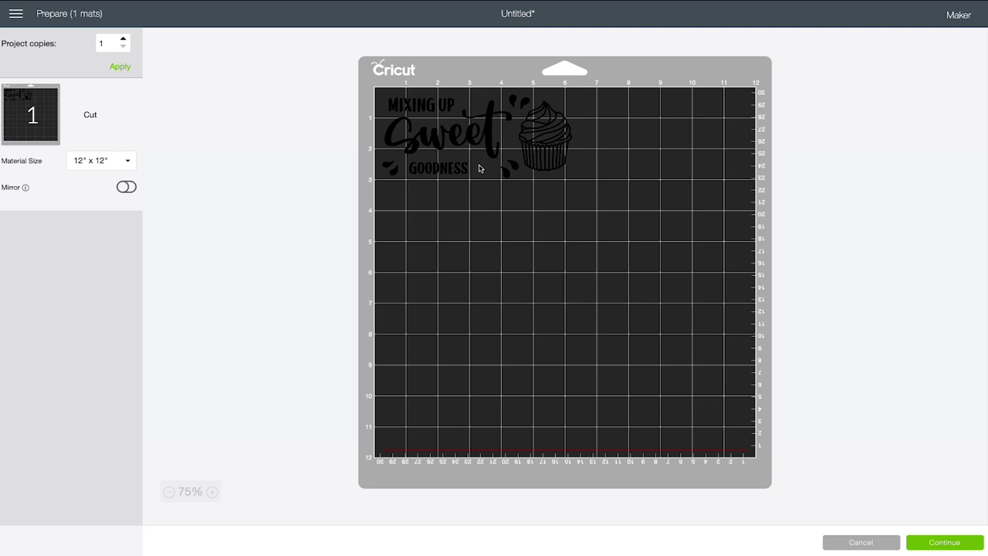
click(928, 544)
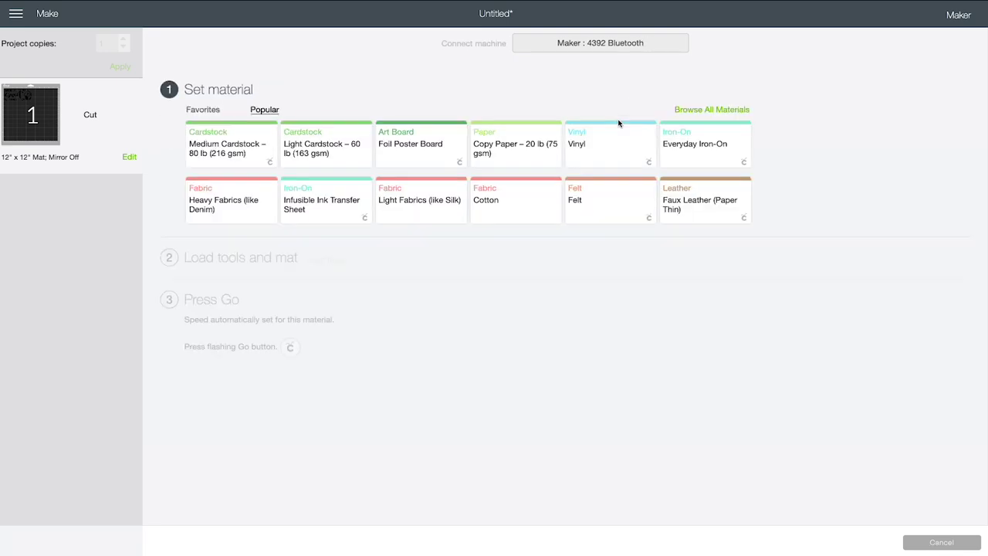
- Search all materials for "vinyl" and set the cut material to Premium Vinyl
click(684, 113)
click(653, 68)
text(vinyl)
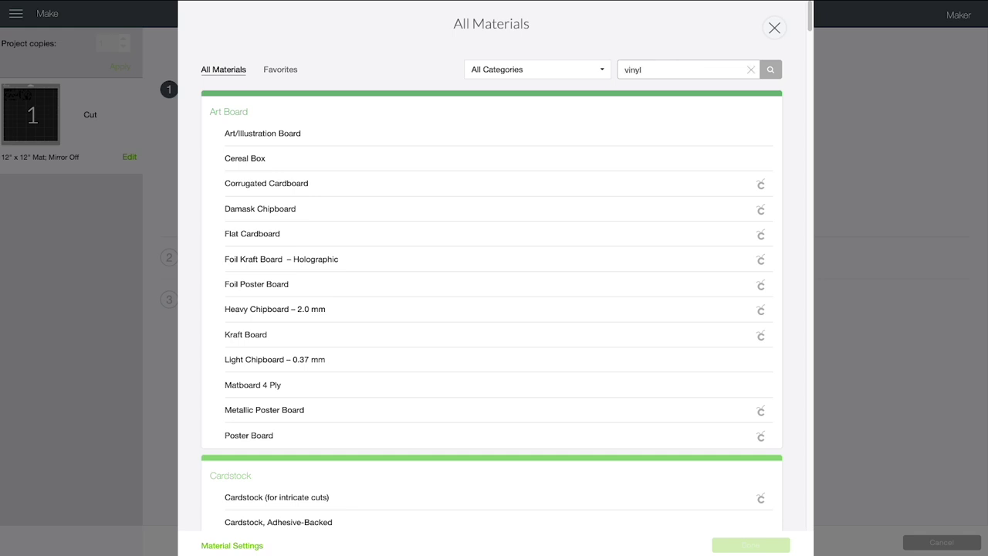
key(Return)
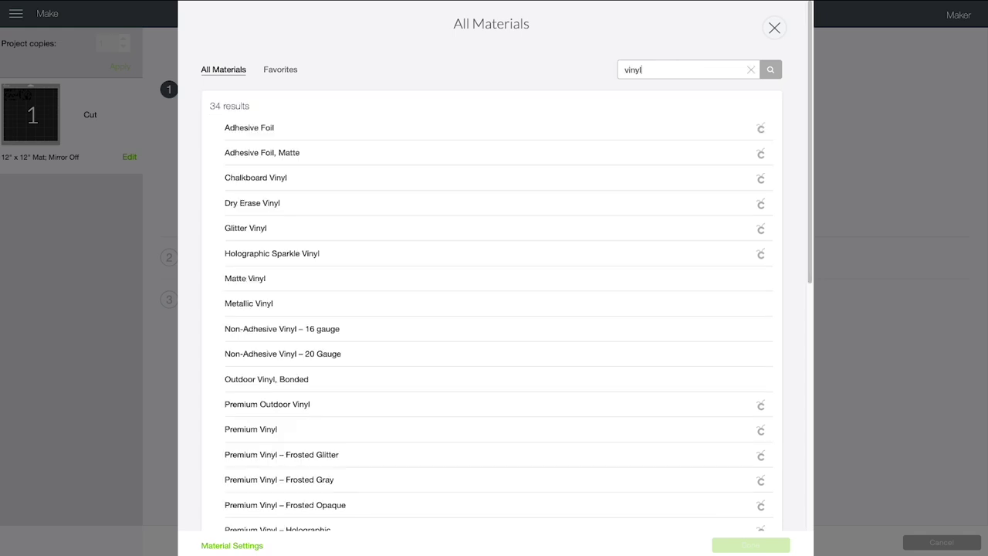
click(492, 429)
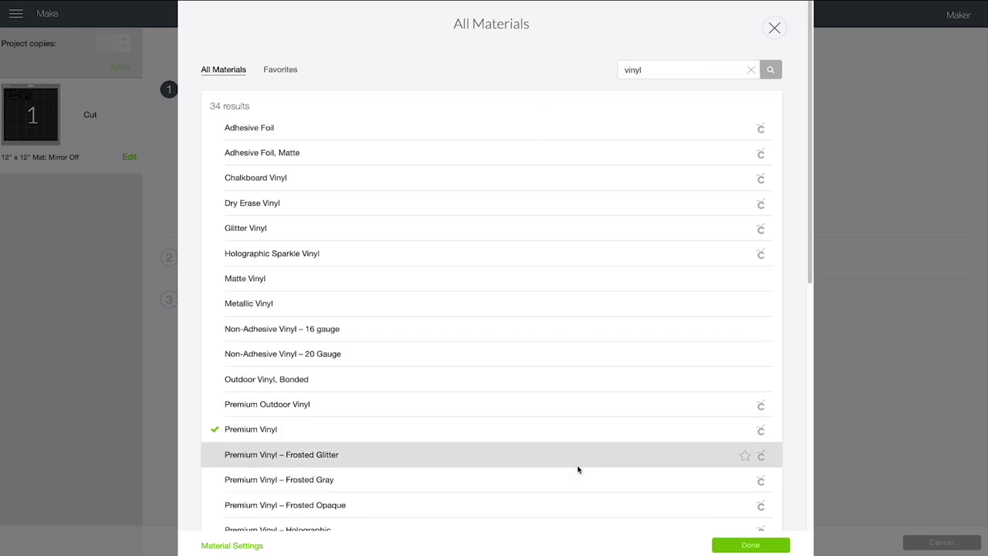
click(750, 544)
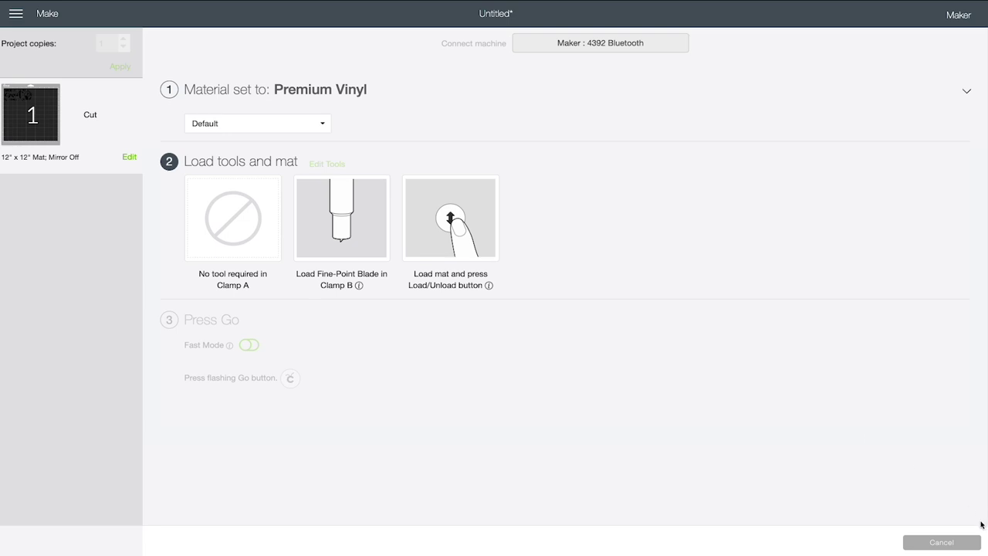